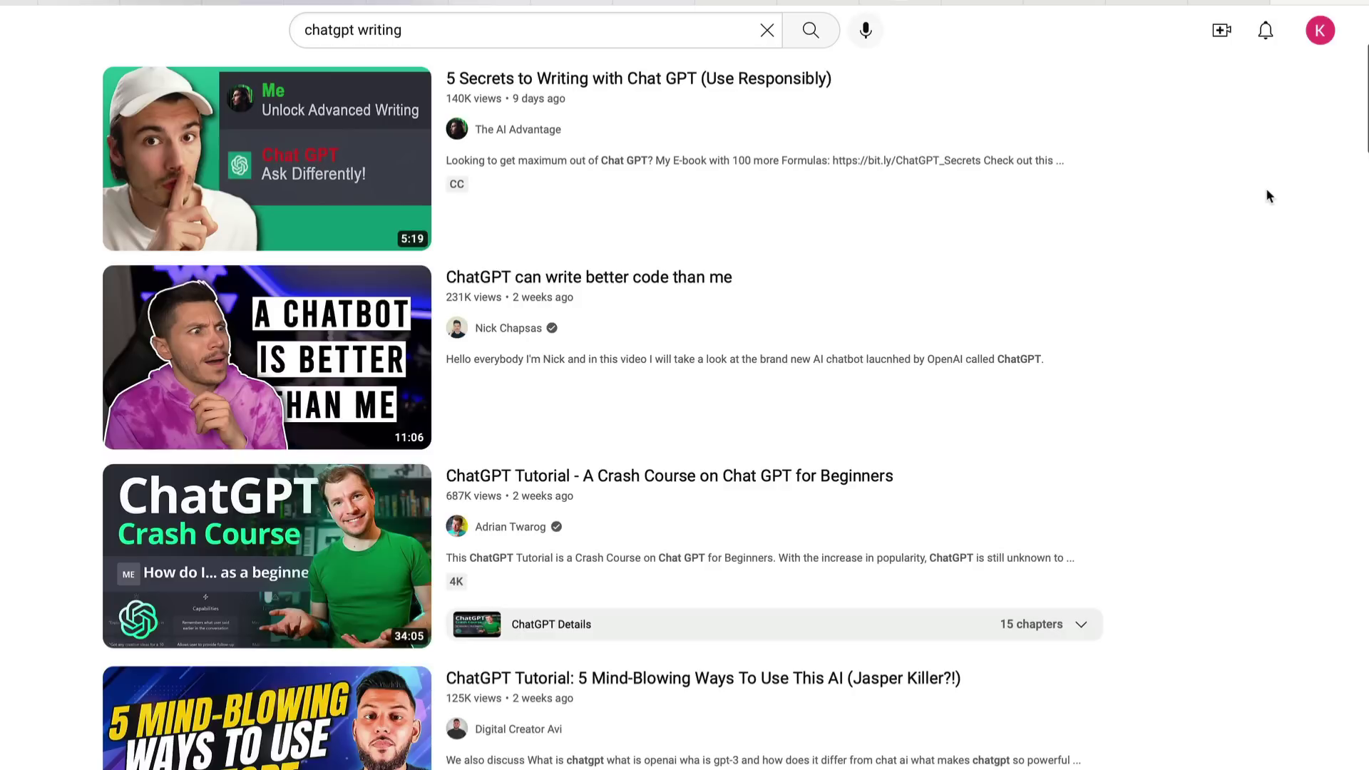
Step: Look through the YouTube search results for "chatgpt writing"
{"action": "scroll", "coordinate": [1266, 191], "scroll_direction": "down", "scroll_amount": 3}
{"action": "scroll", "coordinate": [1267, 192], "scroll_direction": "down", "scroll_amount": 5}
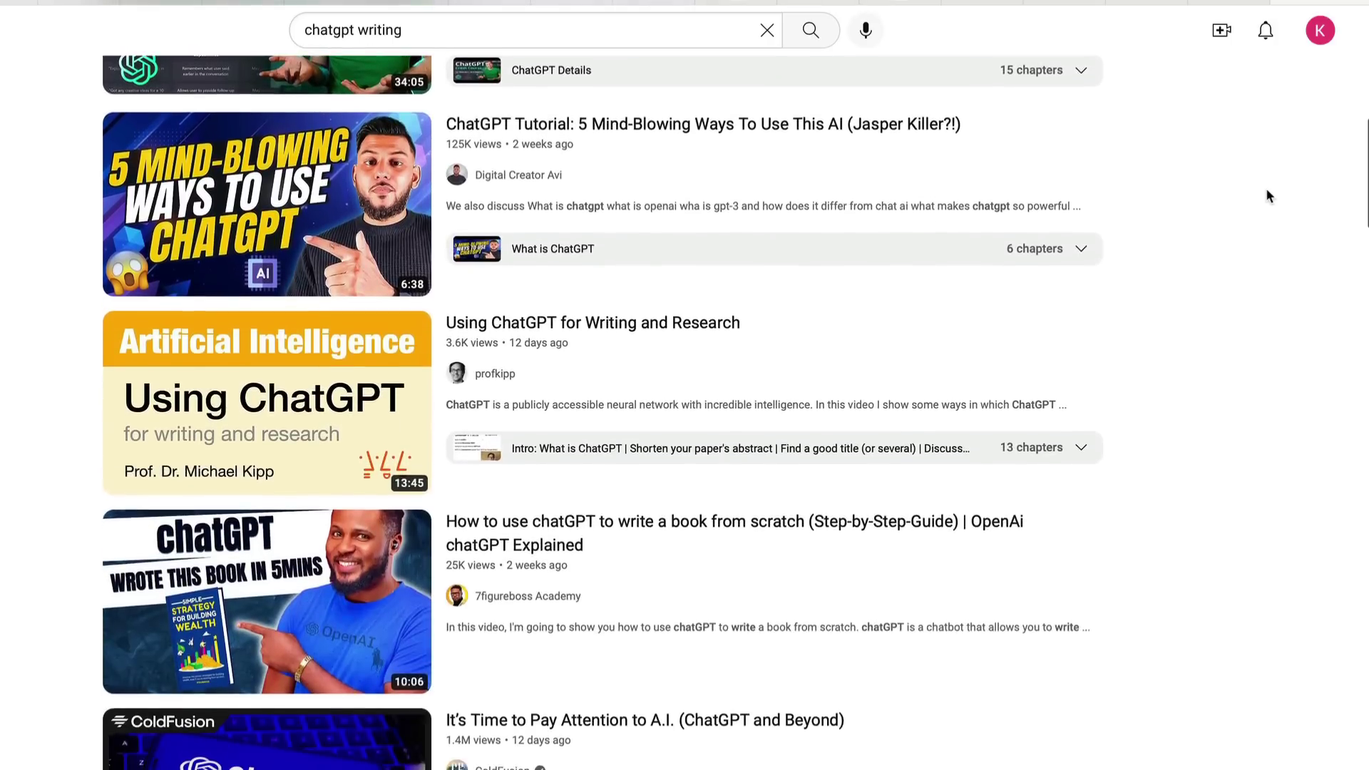
{"action": "scroll", "coordinate": [1267, 195], "scroll_direction": "down", "scroll_amount": 7}
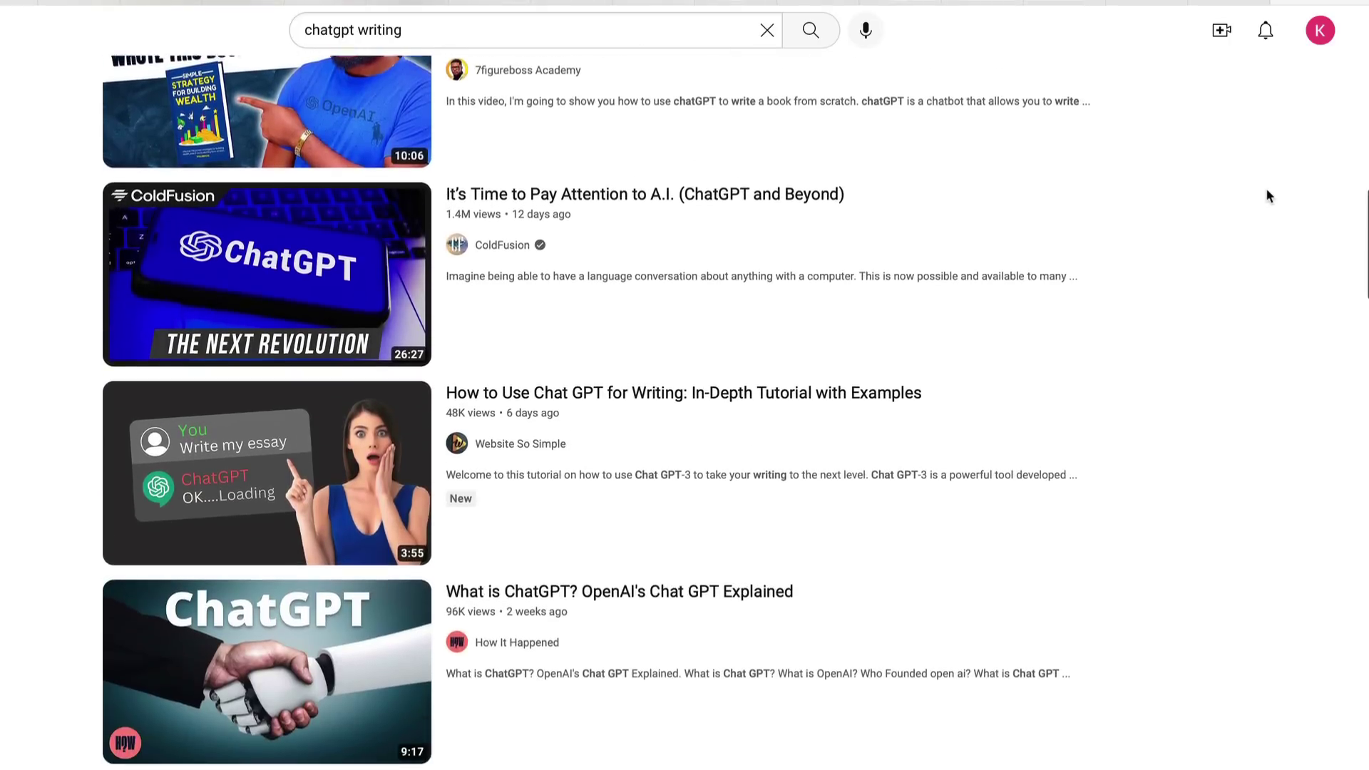
{"action": "scroll", "coordinate": [1267, 193], "scroll_direction": "down", "scroll_amount": 6}
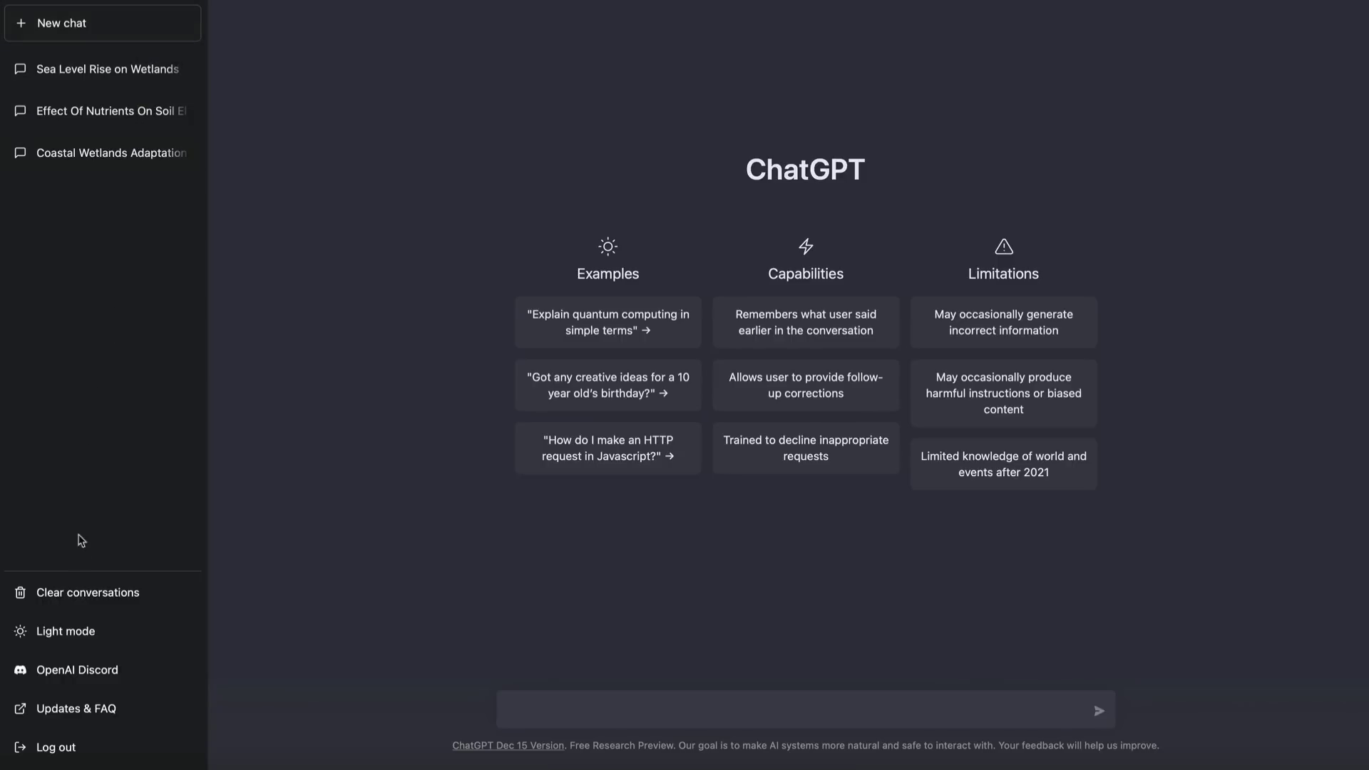
Step: Switch the ChatGPT interface to light mode and back to dark mode
{"action": "left_click", "coordinate": [70, 633]}
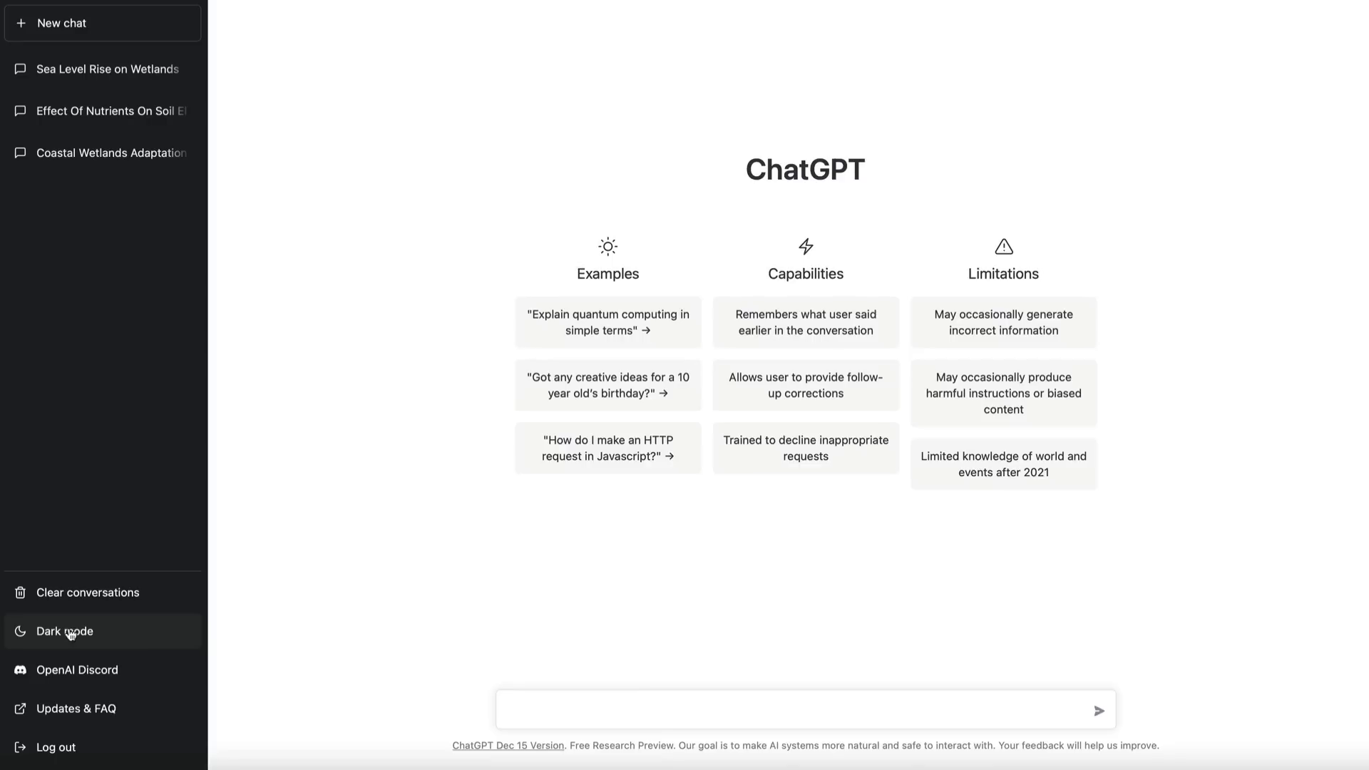
{"action": "left_click", "coordinate": [70, 633]}
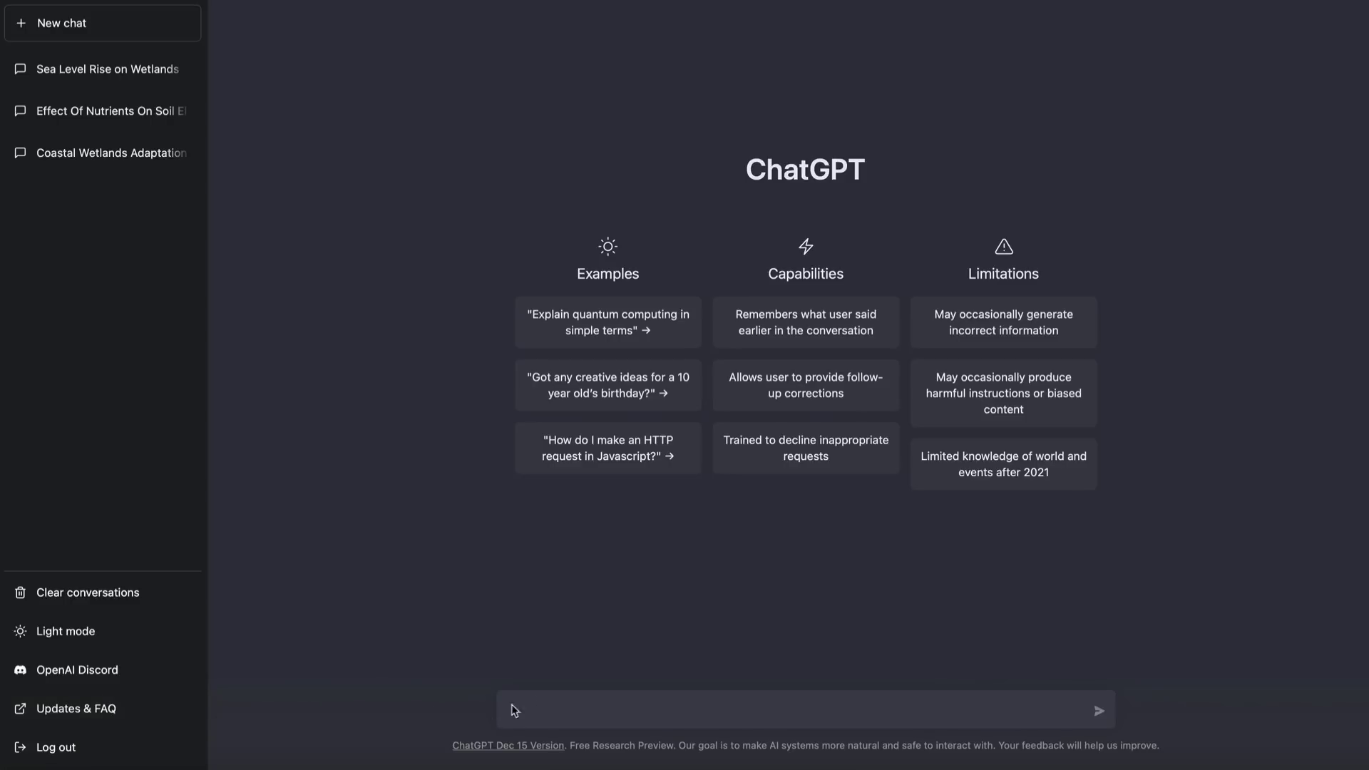
Step: Ask ChatGPT "What is the effect of sea level rise on coastal wetlands?"
{"action": "type", "text": "W"}
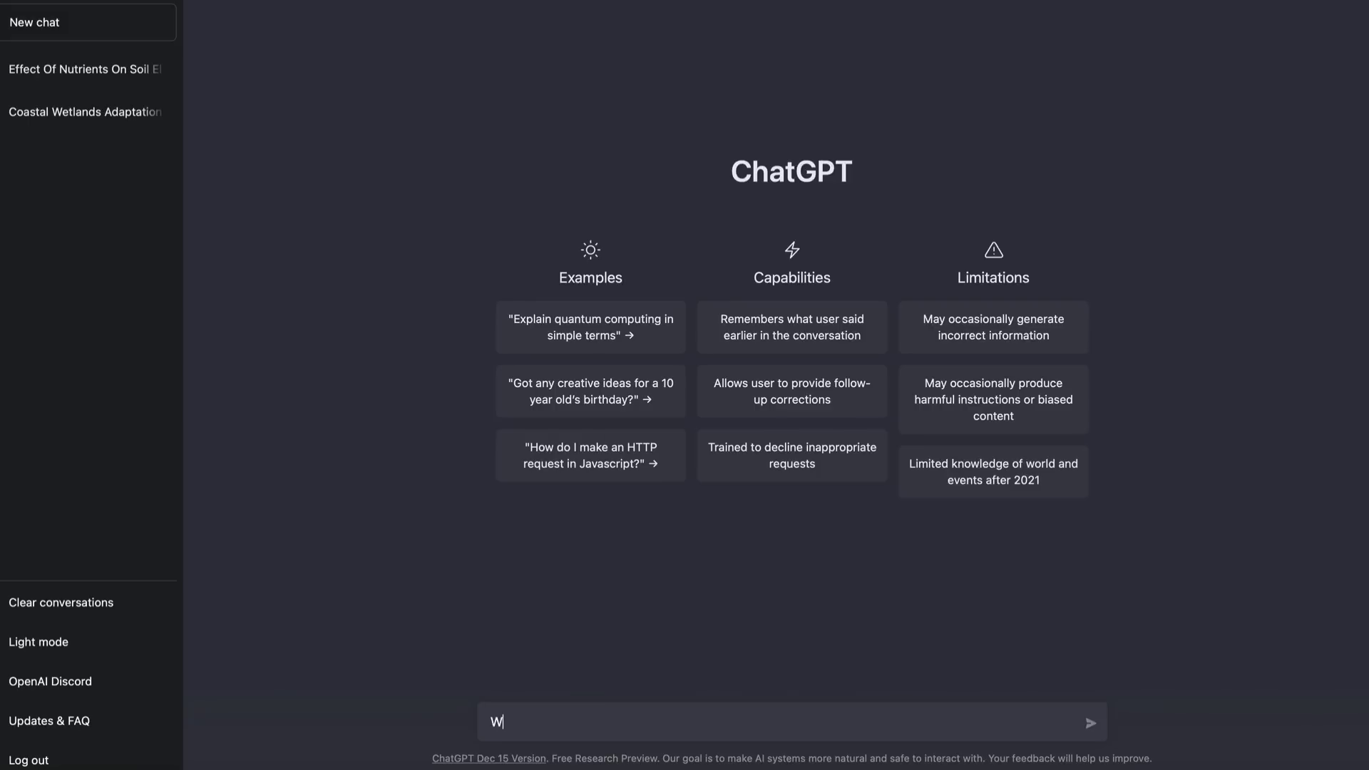
{"action": "type", "text": "hat is the effect of sea level rise on coastal we"}
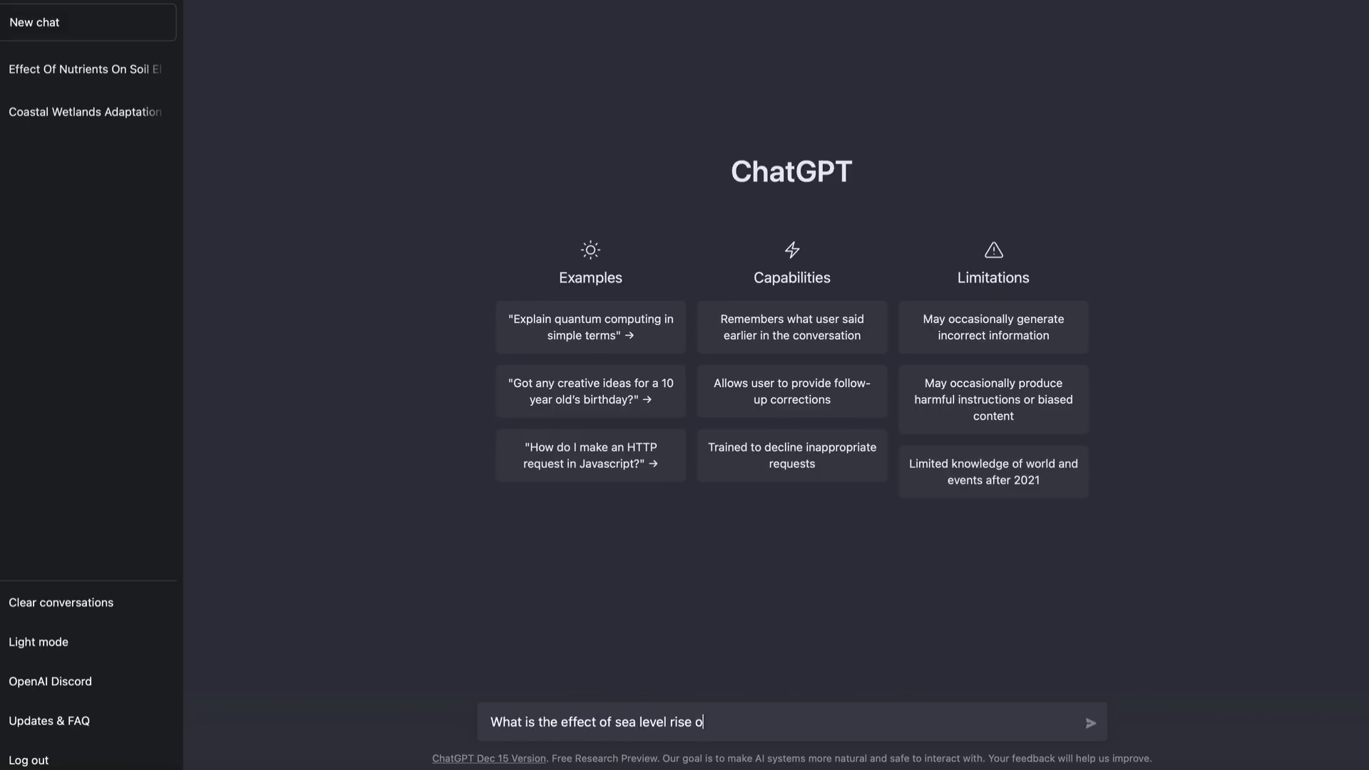
{"action": "type", "text": "tlands?"}
{"action": "key", "text": "Return"}
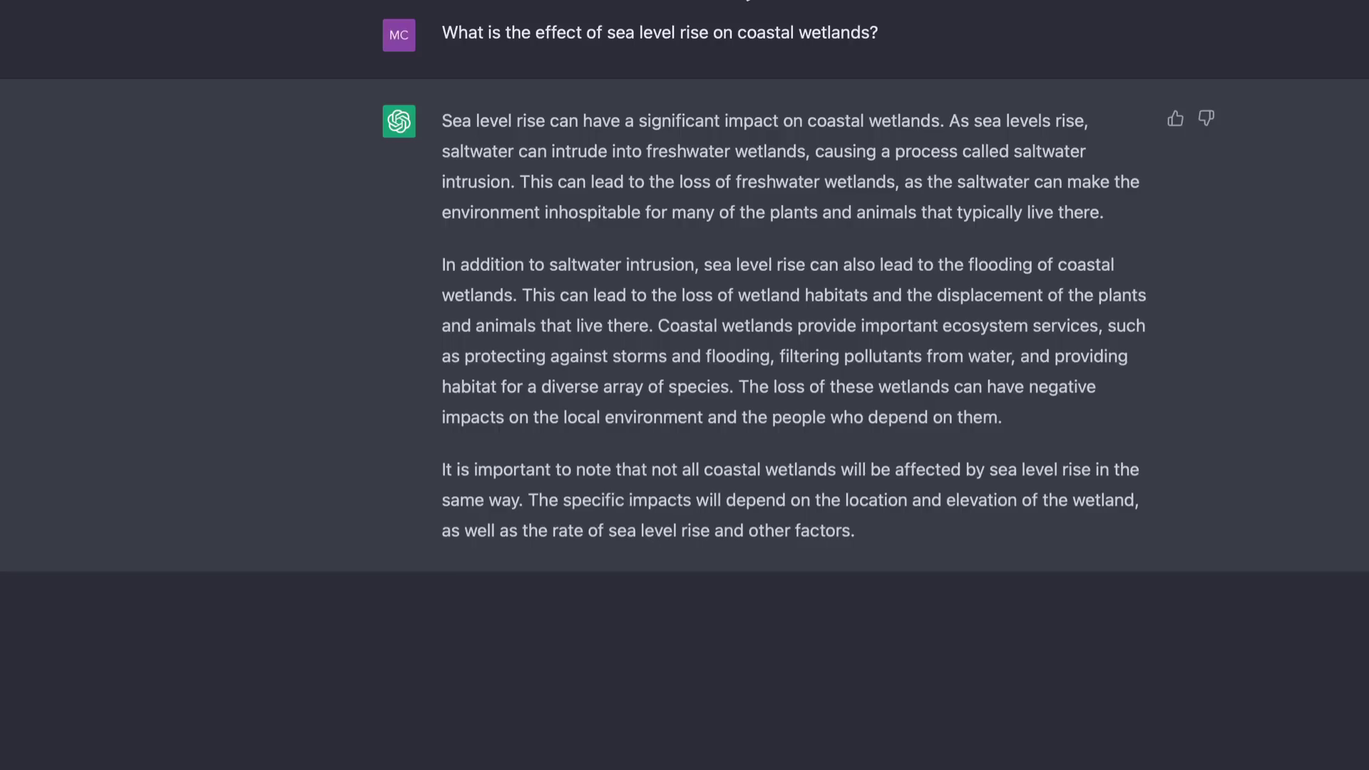
{"action": "left_click_drag", "start_coordinate": [735, 34], "coordinate": [442, 33]}
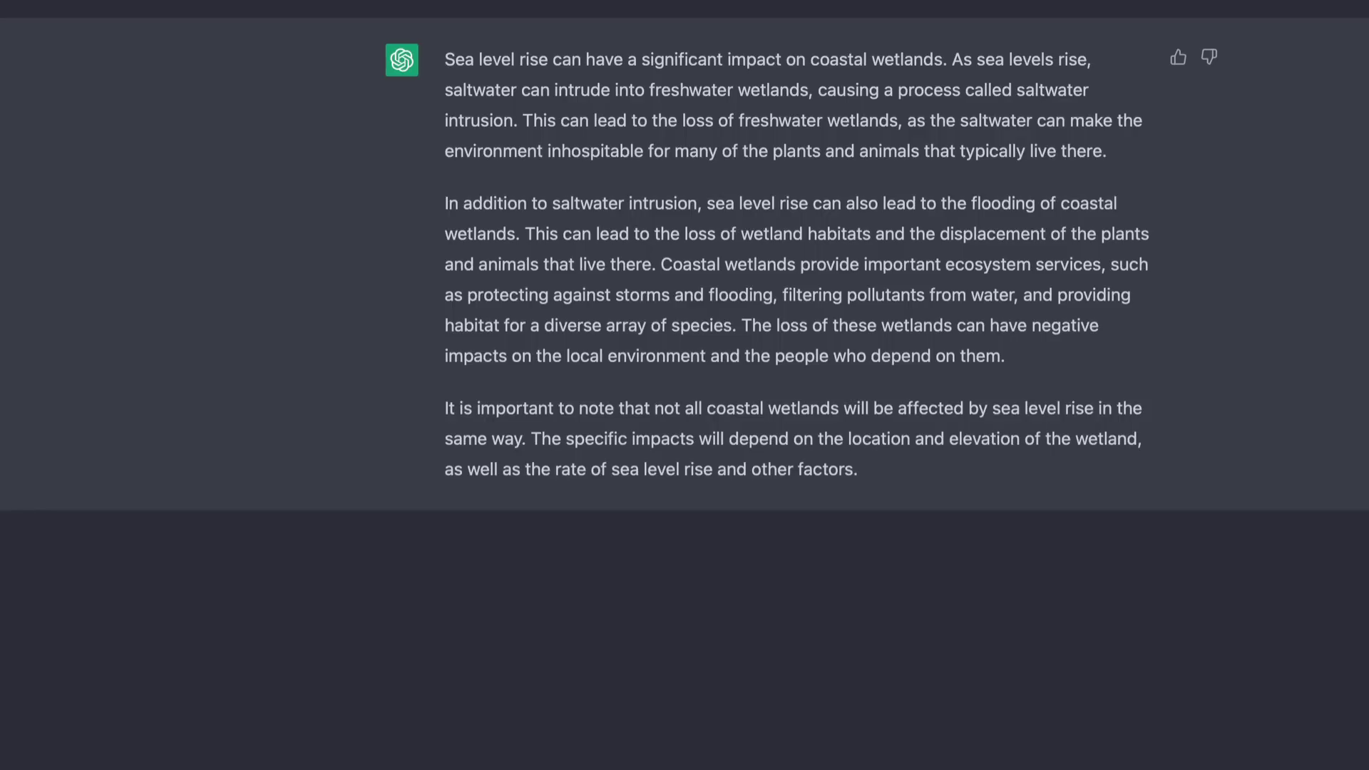
{"action": "key", "text": "Return"}
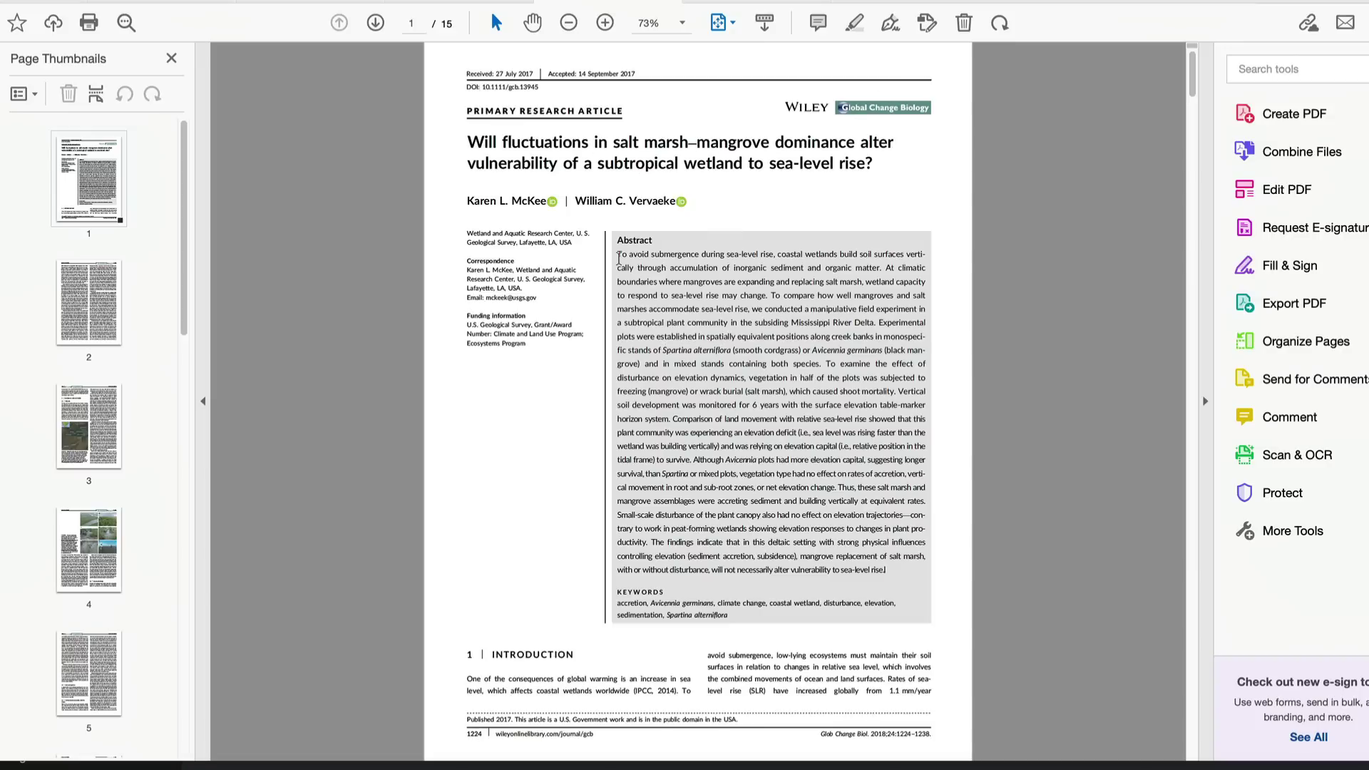
Step: Copy the paper's full abstract from the PDF and submit it to ChatGPT with the request "suggest 5 titles for the following abstract:"
{"action": "left_click_drag", "start_coordinate": [618, 254], "coordinate": [887, 569]}
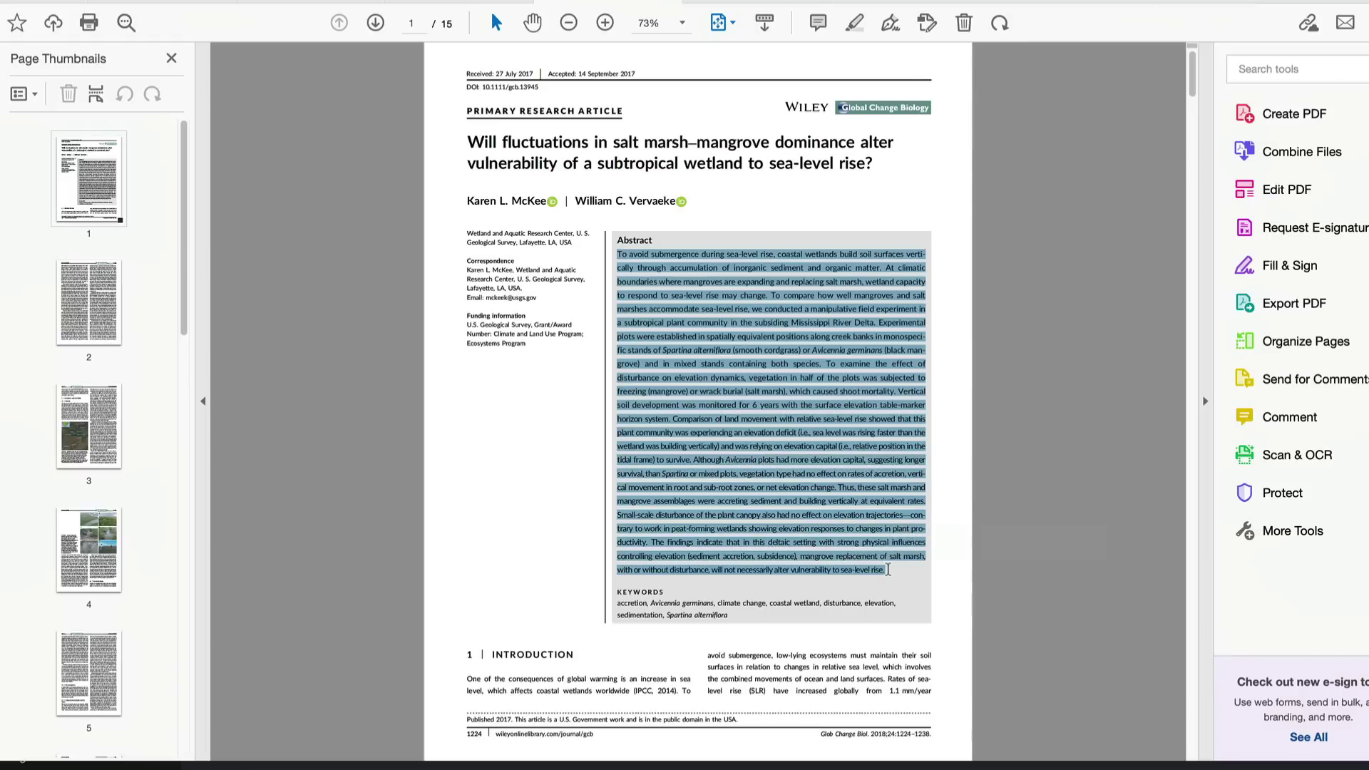
{"action": "type", "text": "5 tit"}
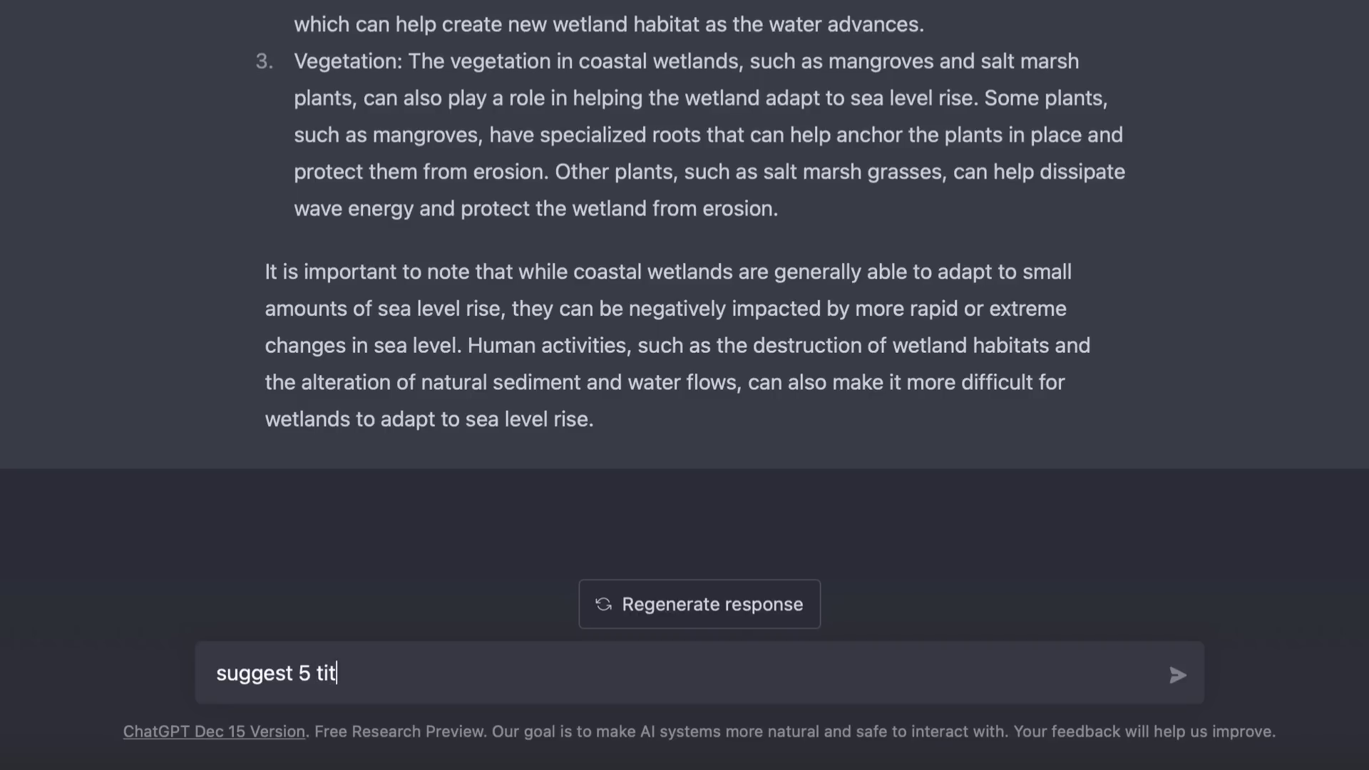
{"action": "type", "text": "les for the "}
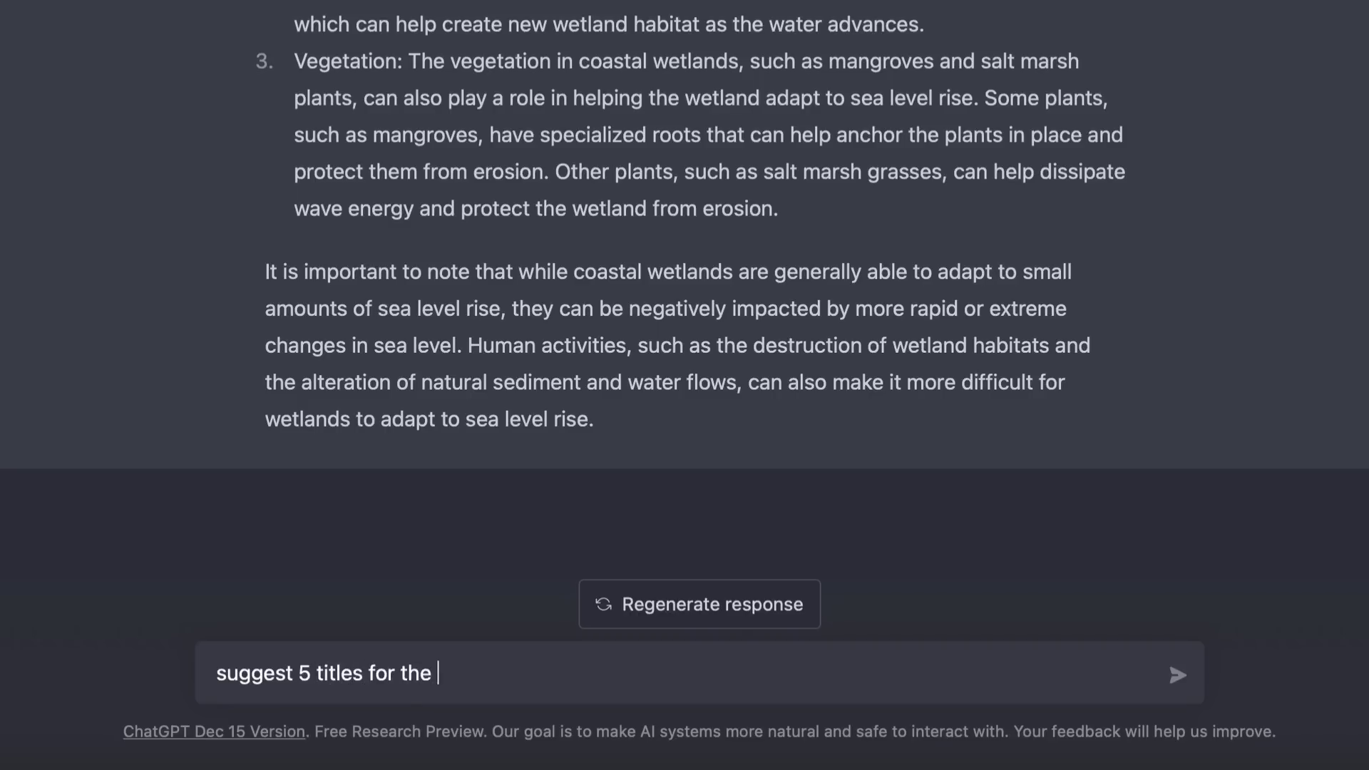
{"action": "type", "text": "following a"}
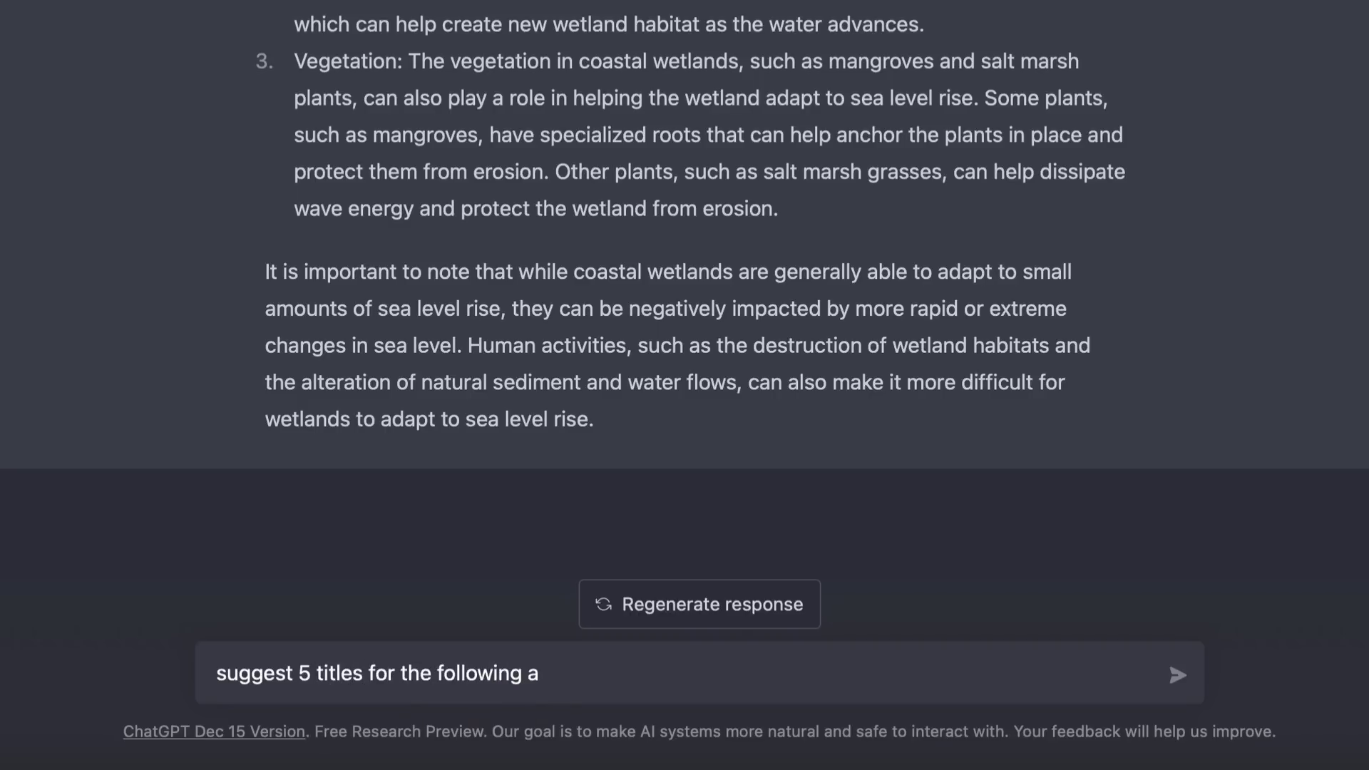
{"action": "type", "text": "bstract:"}
{"action": "key", "text": "super+v"}
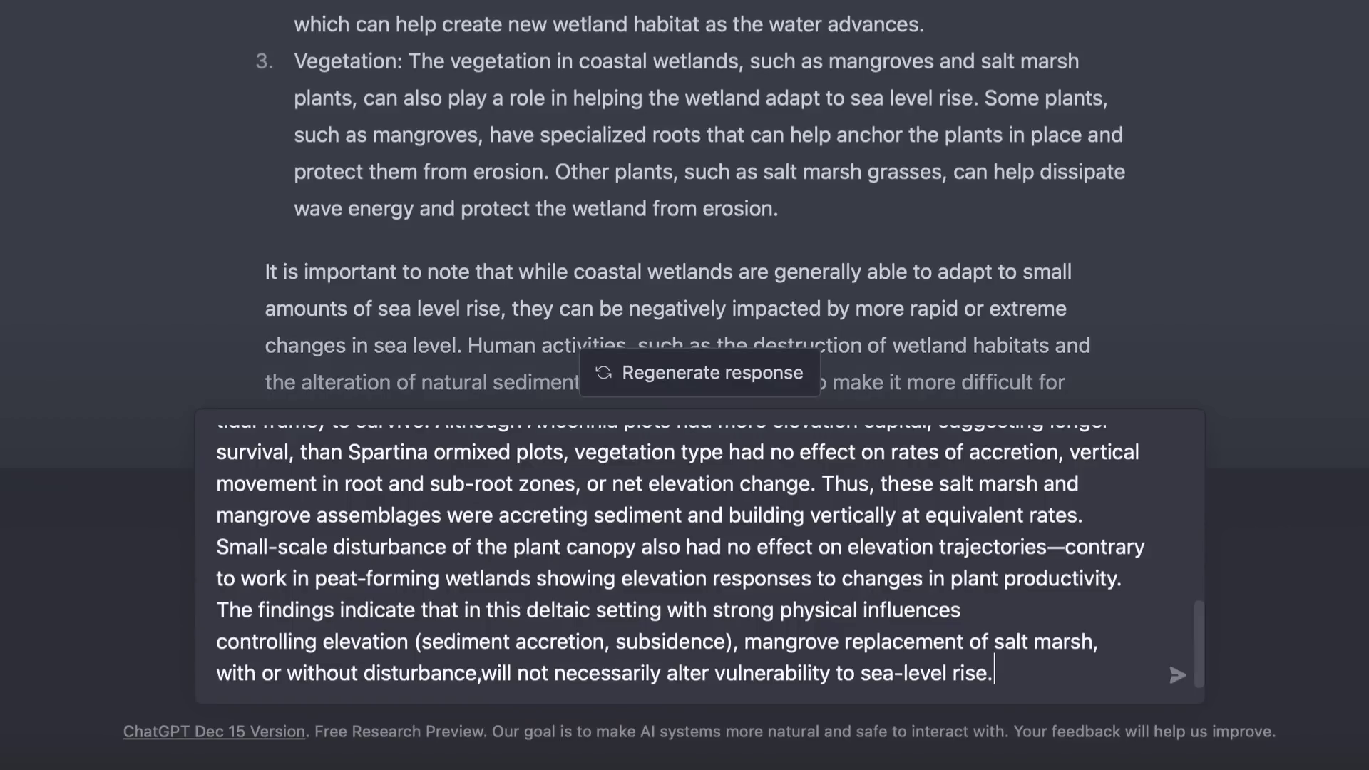
{"action": "key", "text": "Return"}
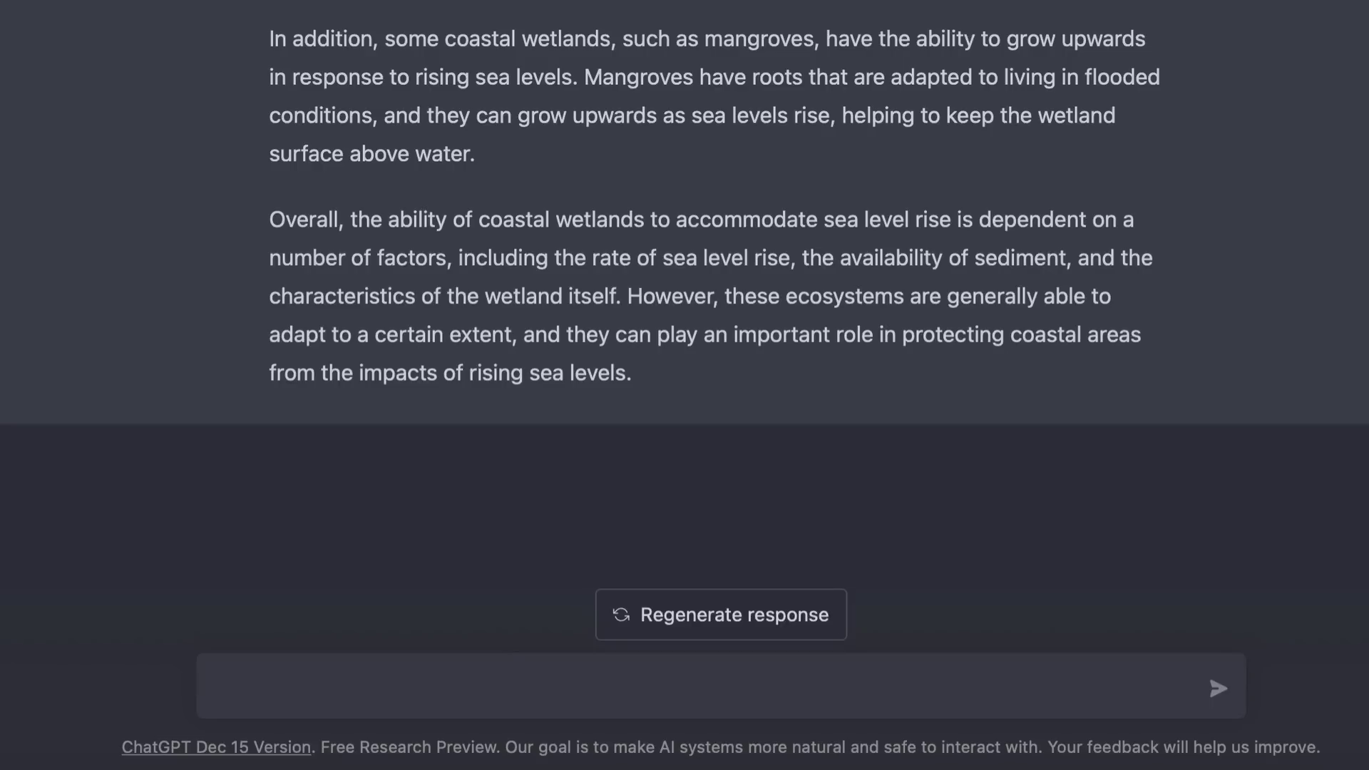
Step: Ask ChatGPT to "write an introduction to a paper with this abstract:", supplying the paper's abstract
{"action": "left_click", "coordinate": [314, 677]}
{"action": "type", "text": "write an introduc"}
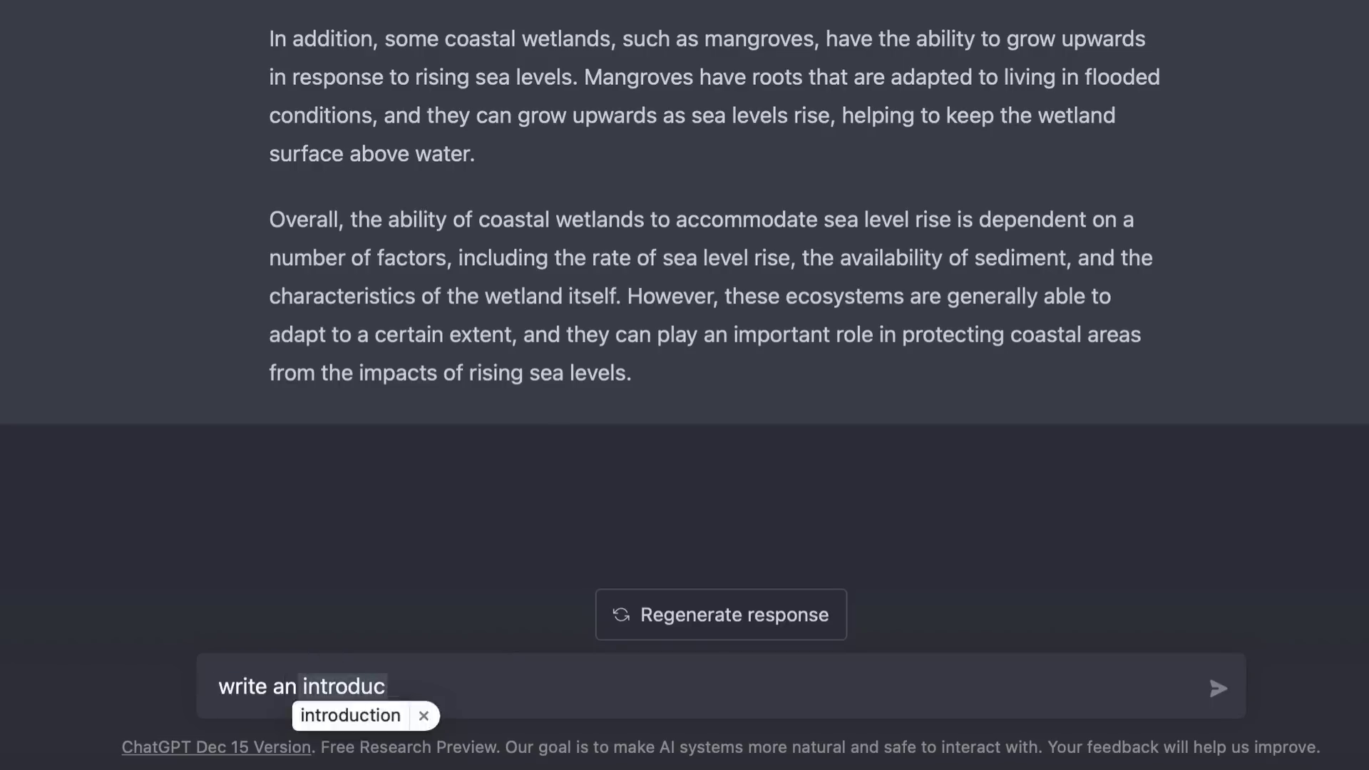
{"action": "type", "text": "tion to a paper wi"}
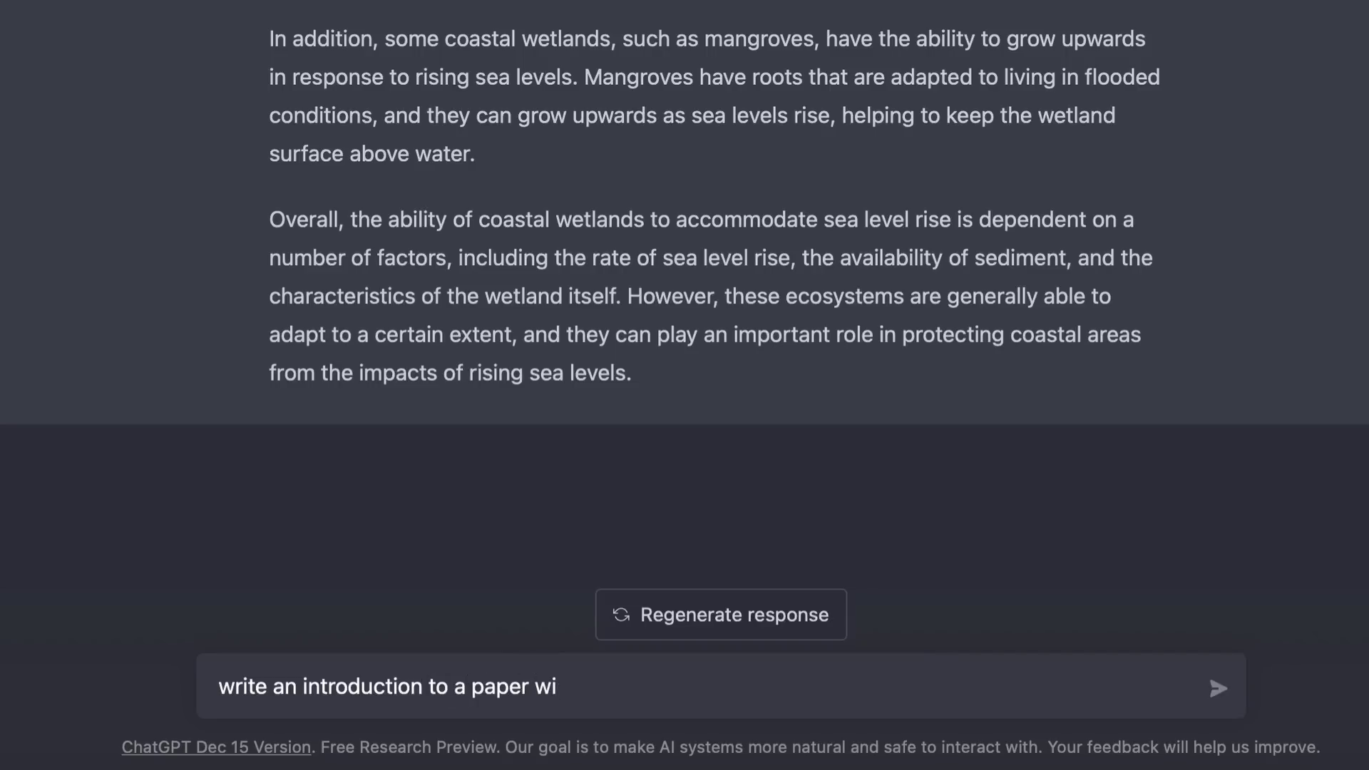
{"action": "type", "text": "th this abstract"}
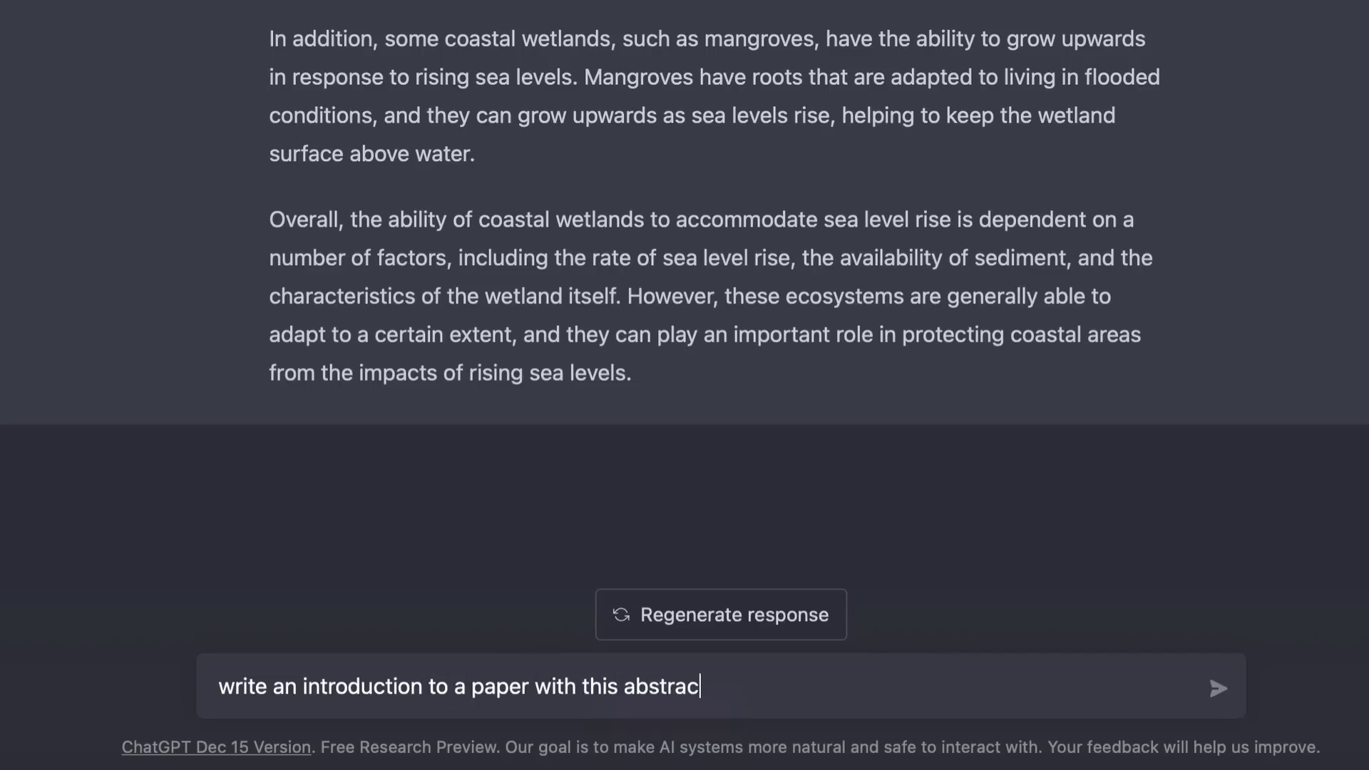
{"action": "type", "text": ":"}
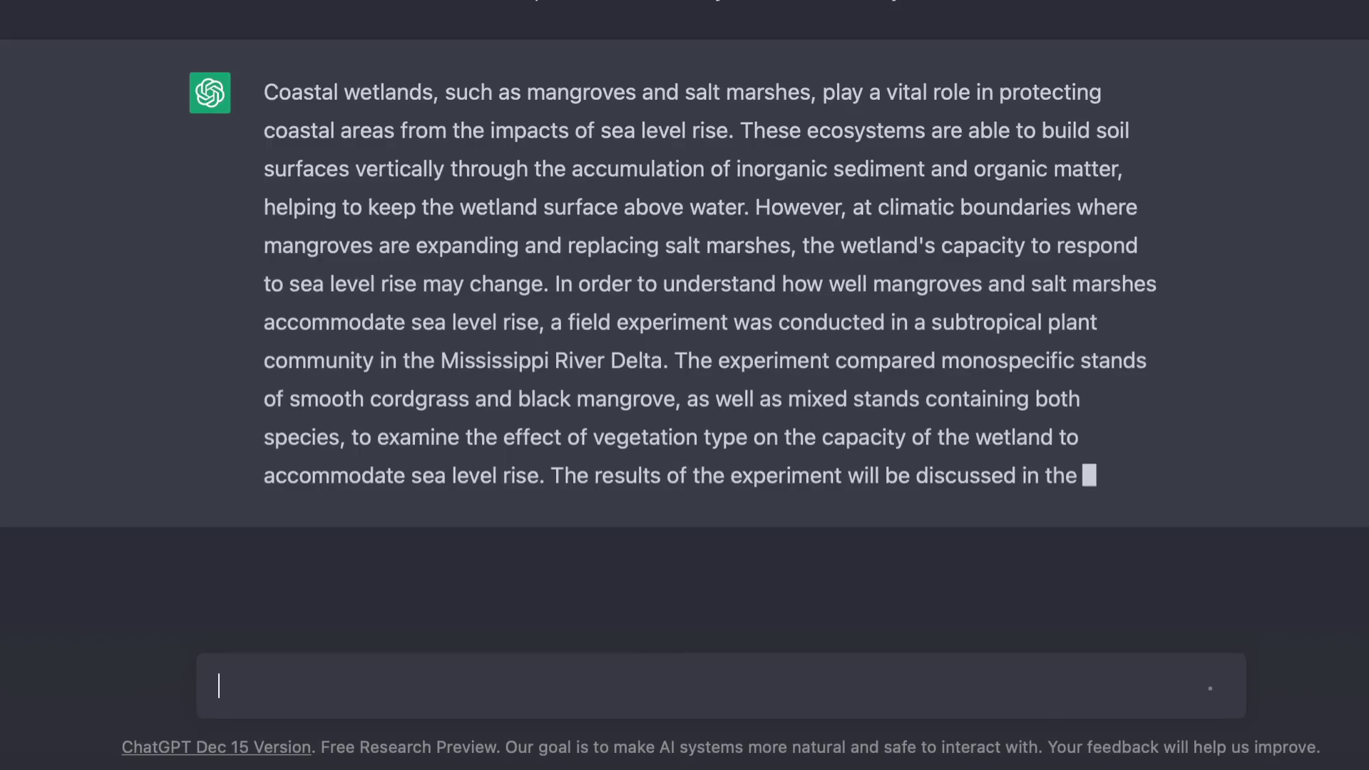
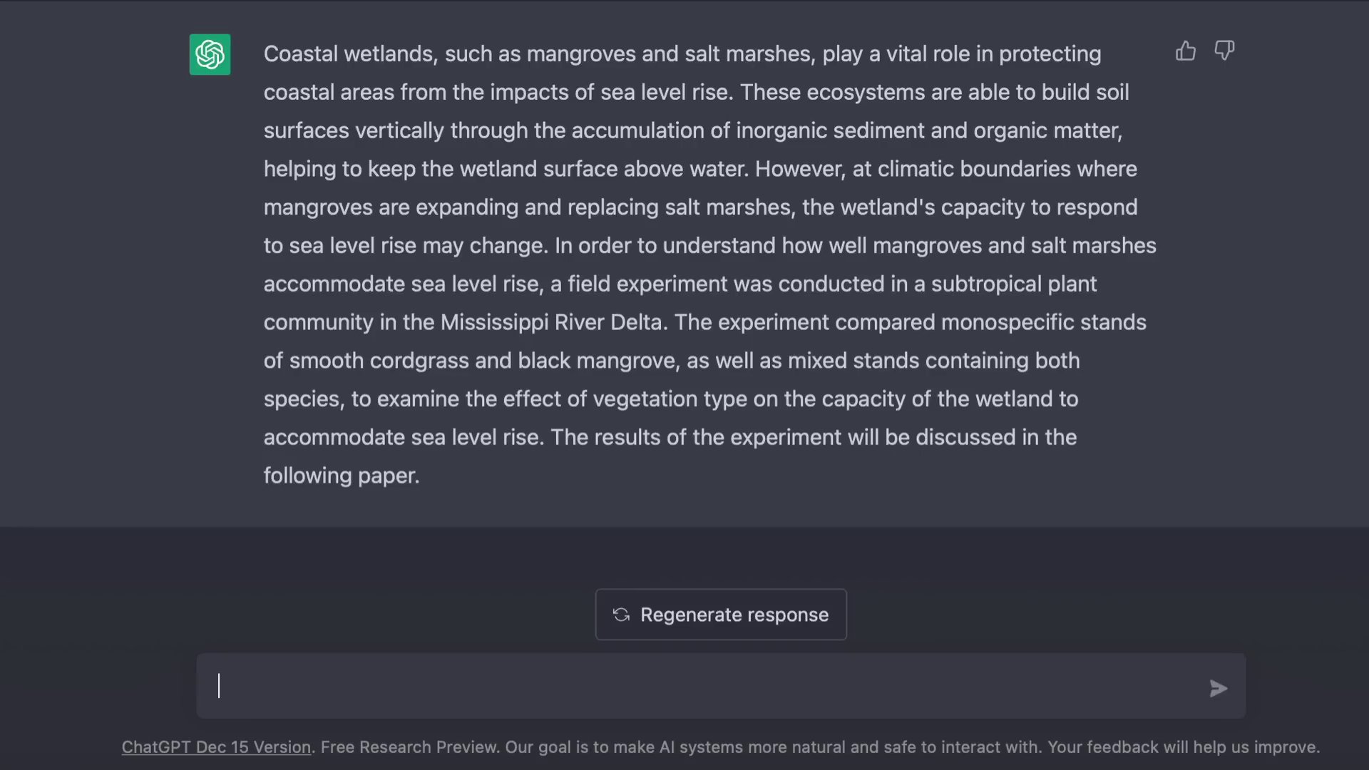
Step: Ask "Can you expand upon the characteristics of mangroves versus salt marshes in response to sea level rise?"
{"action": "type", "text": "Can you expand upon th"}
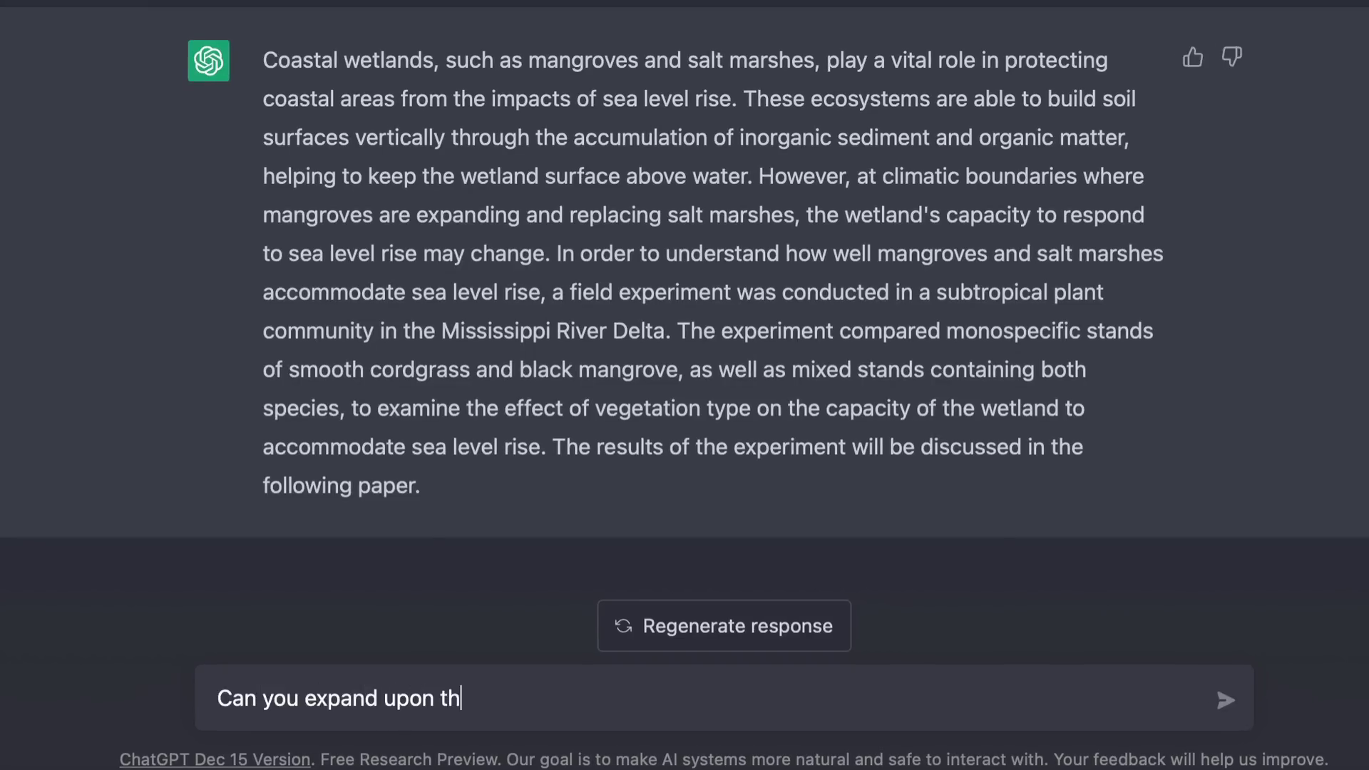
{"action": "type", "text": "e characteristic"}
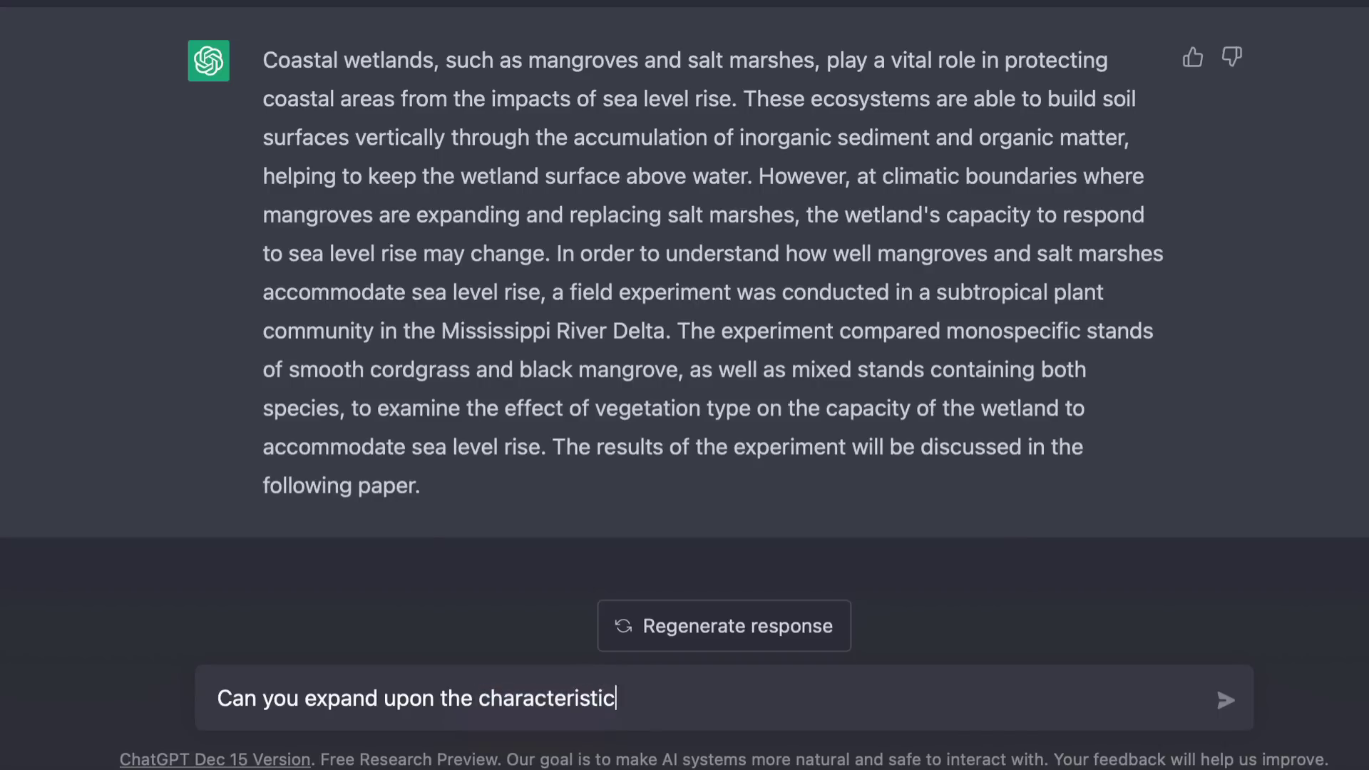
{"action": "type", "text": "s of mangroves "}
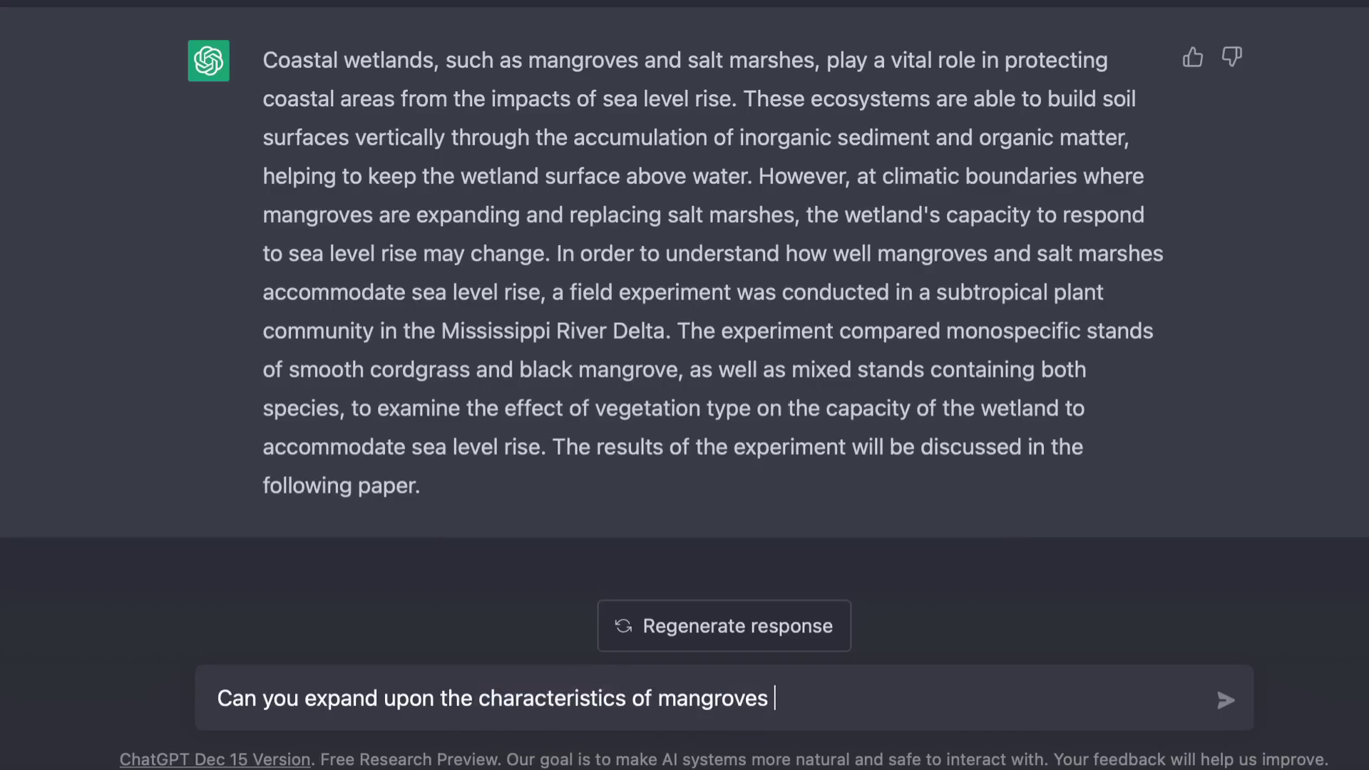
{"action": "type", "text": "versus salt marshes in response to sea level rise?"}
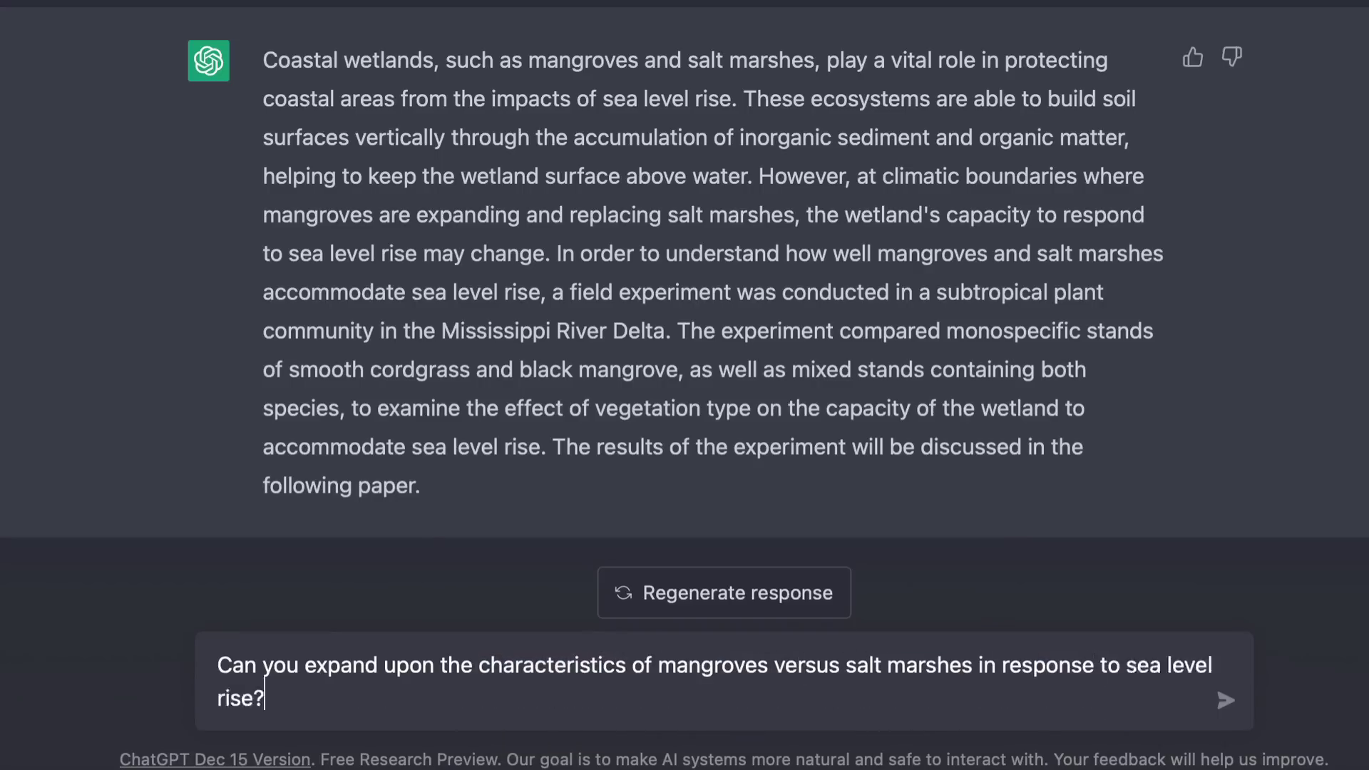
{"action": "key", "text": "Return"}
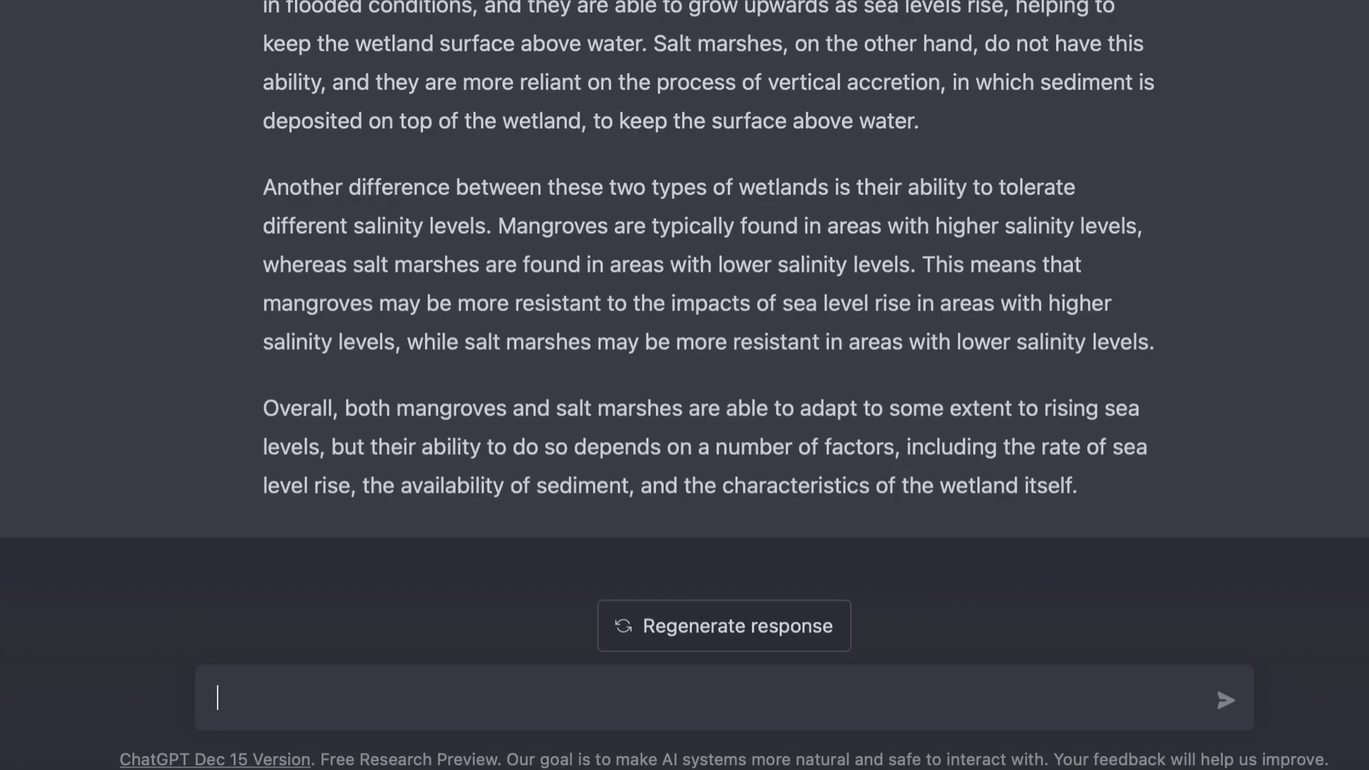
Step: Send a correction stating that both mangroves and salt marsh grasses accumulate root matter, contributing to soil volume and upward expansion of the soil surface
{"action": "type", "text": "Well, that's not entirely accurate. Both mangroves and salt marsh grasses accumulate root matter contributing to soil volume and upward expansion of the soil surface."}
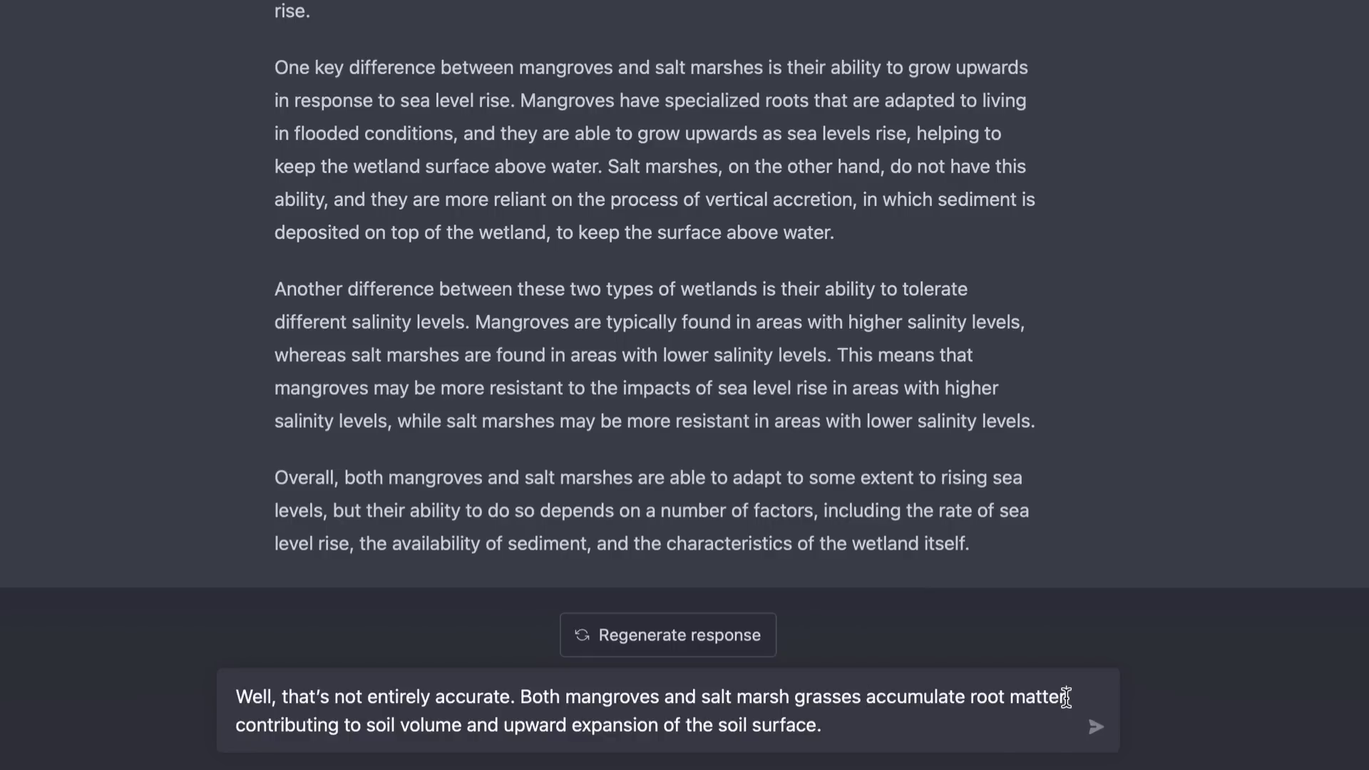
{"action": "left_click", "coordinate": [1065, 696]}
{"action": "type", "text": ","}
{"action": "left_click", "coordinate": [1094, 727]}
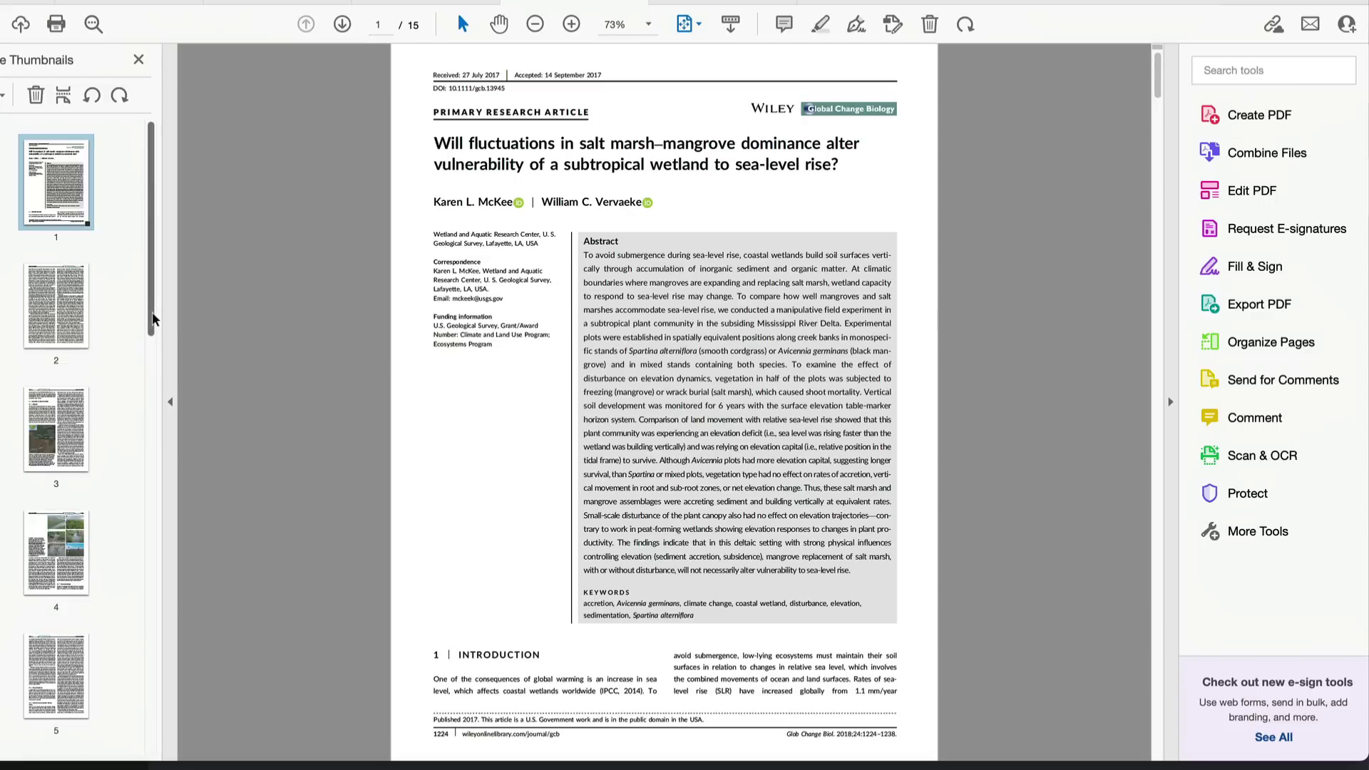
Step: Go to page 6 of the PDF paper and select the text of the Results section for copying
{"action": "scroll", "coordinate": [147, 412], "scroll_direction": "down", "scroll_amount": 5}
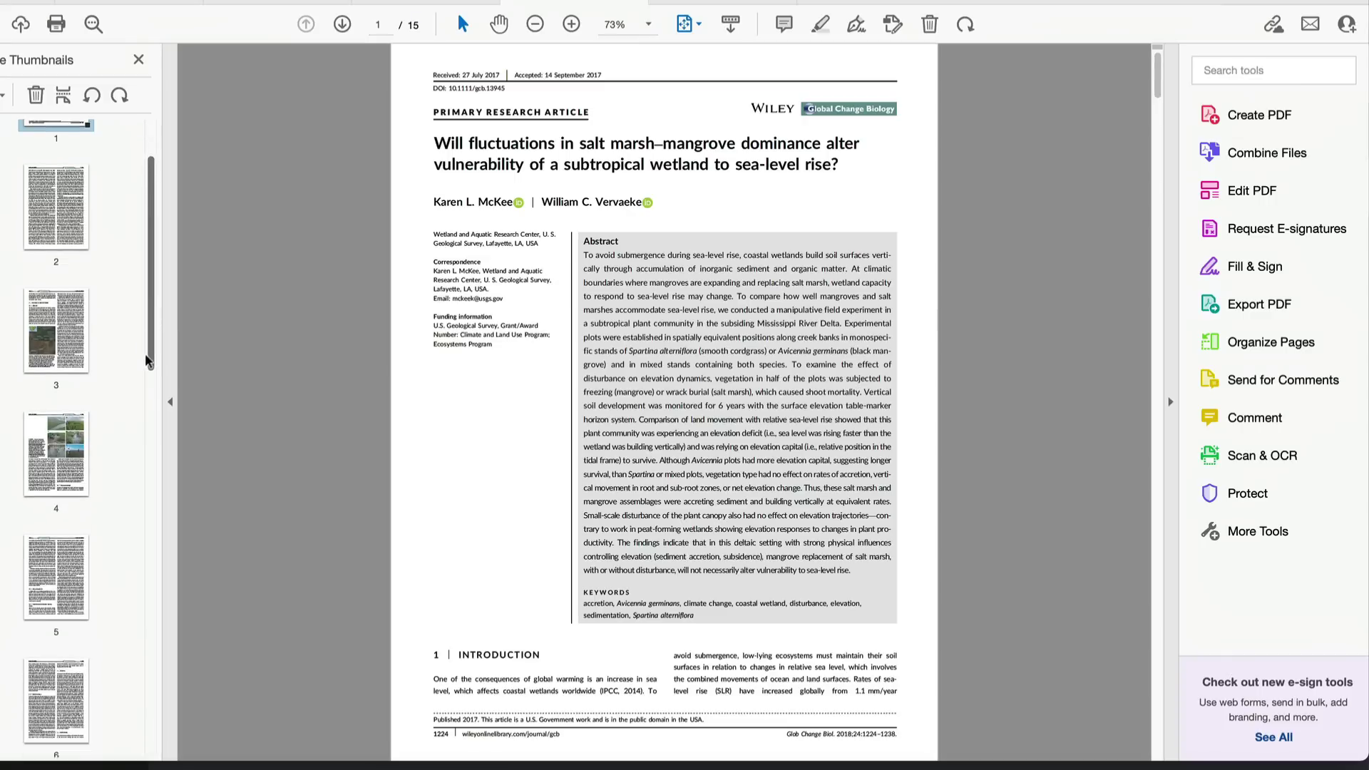
{"action": "left_click", "coordinate": [69, 535]}
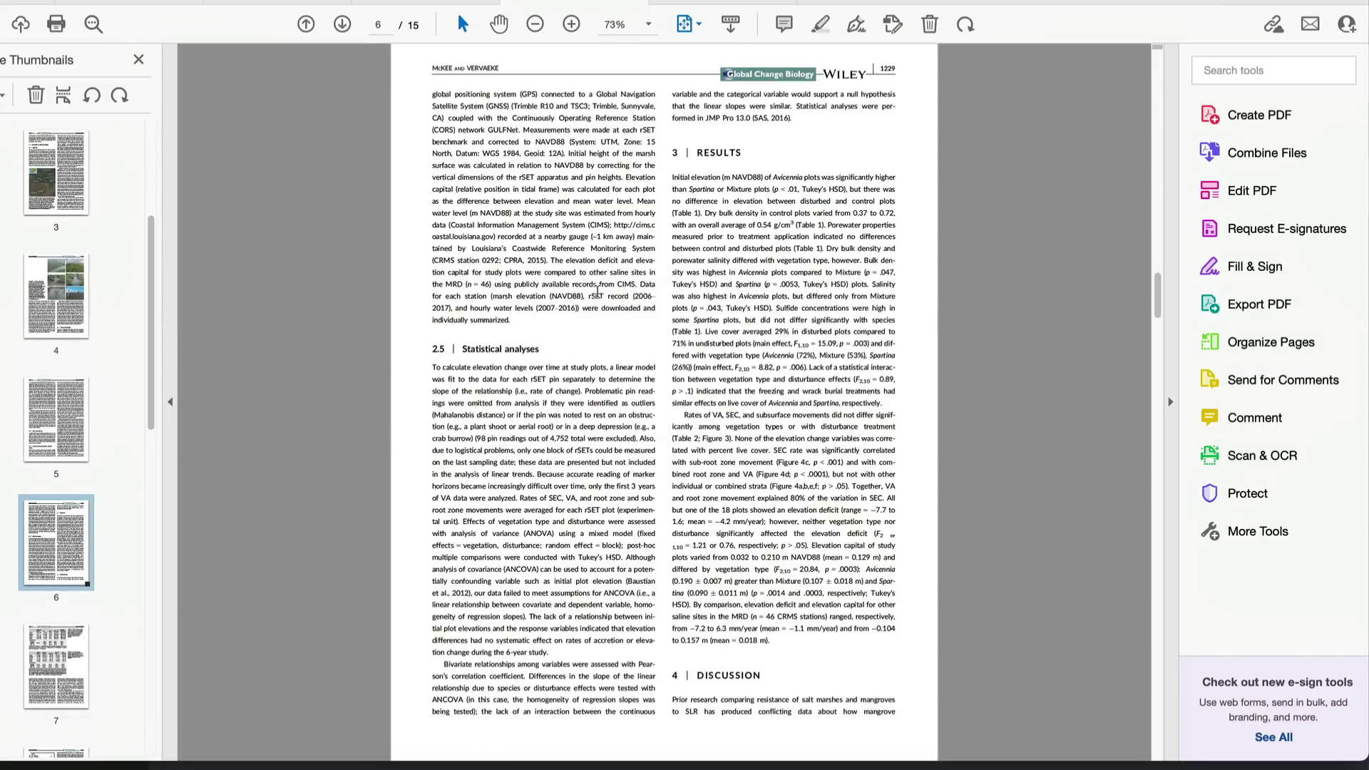
{"action": "left_click_drag", "start_coordinate": [667, 179], "coordinate": [838, 650]}
Step: In a new ChatGPT chat, submit the request "Discuss the following results" with the copied Results text pasted in
{"action": "type", "text": "D"}
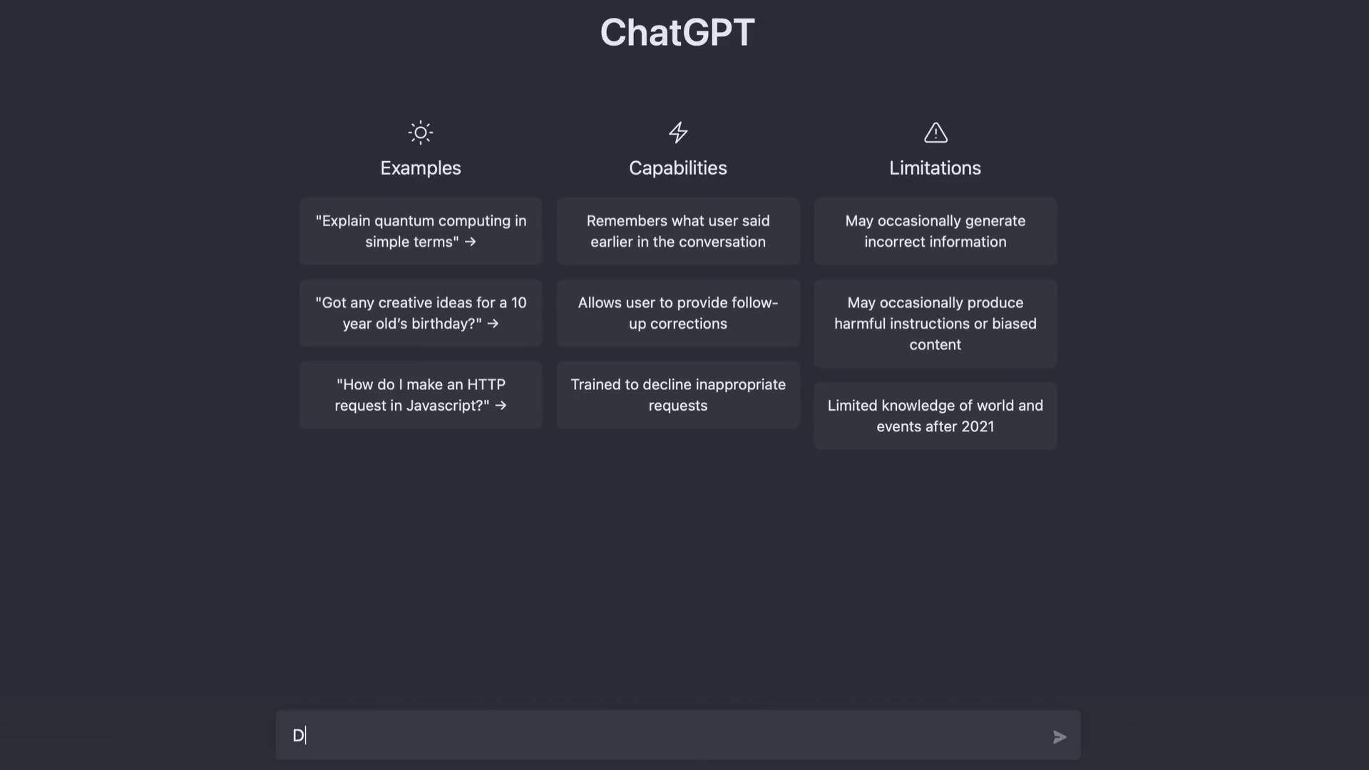
{"action": "type", "text": "iscuss the following resu"}
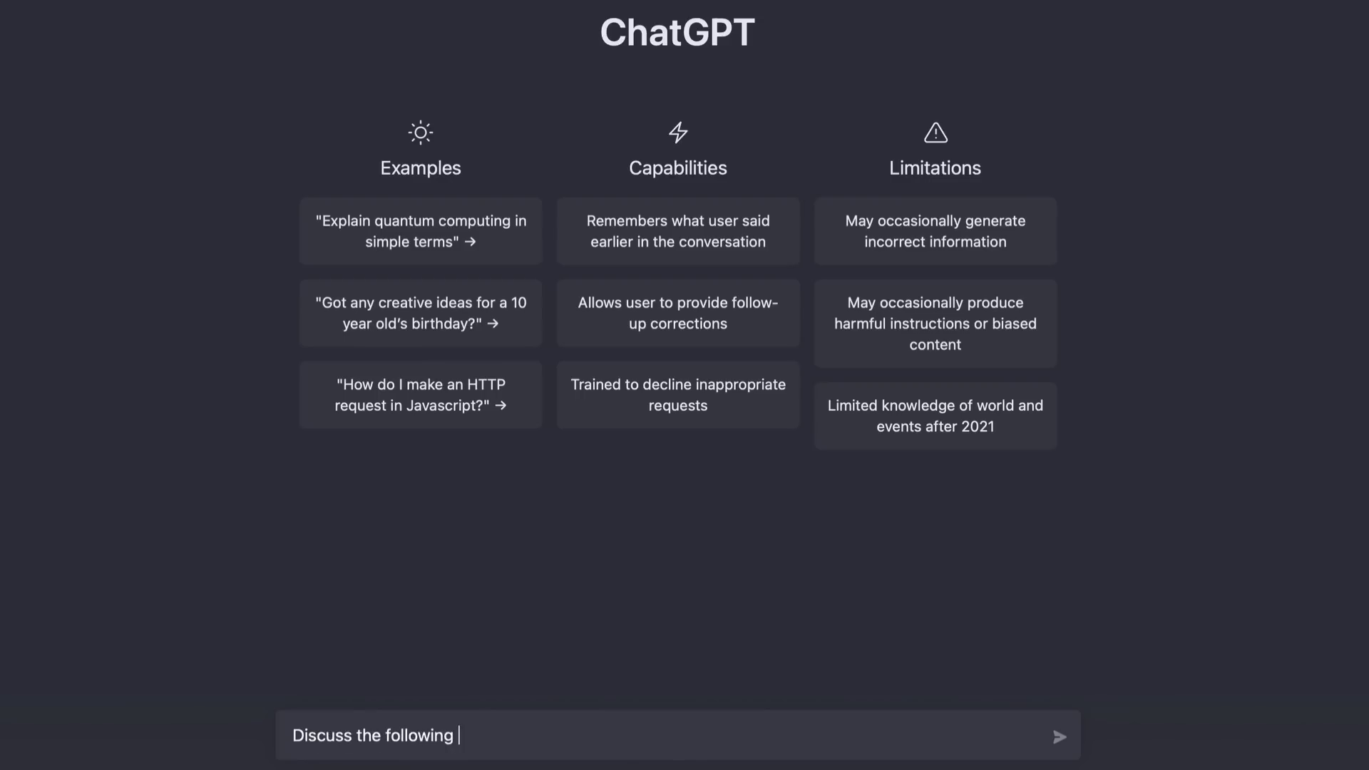
{"action": "type", "text": "lts"}
{"action": "key", "text": "ctrl+v"}
{"action": "key", "text": "Return"}
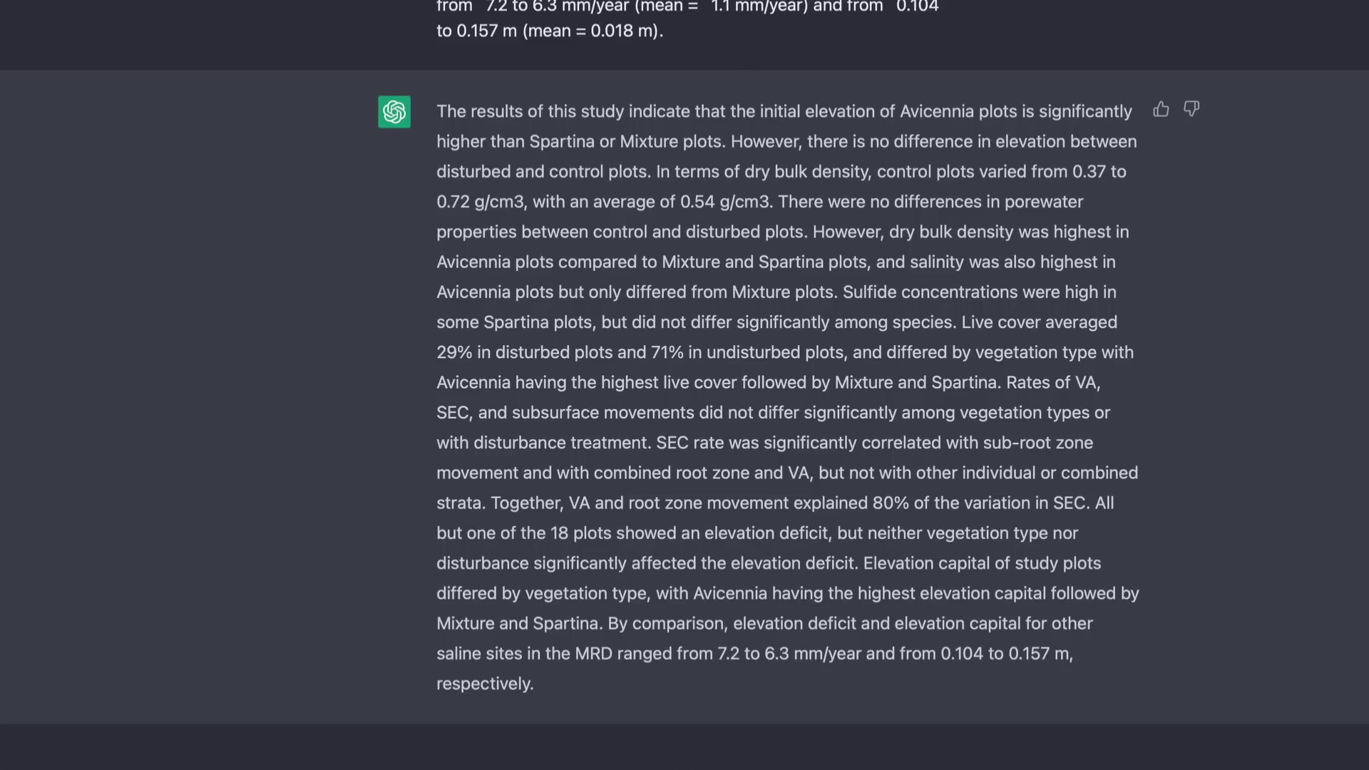
Step: Ask "Can you compare these results to previous work by other scientists?"
{"action": "type", "text": "C"}
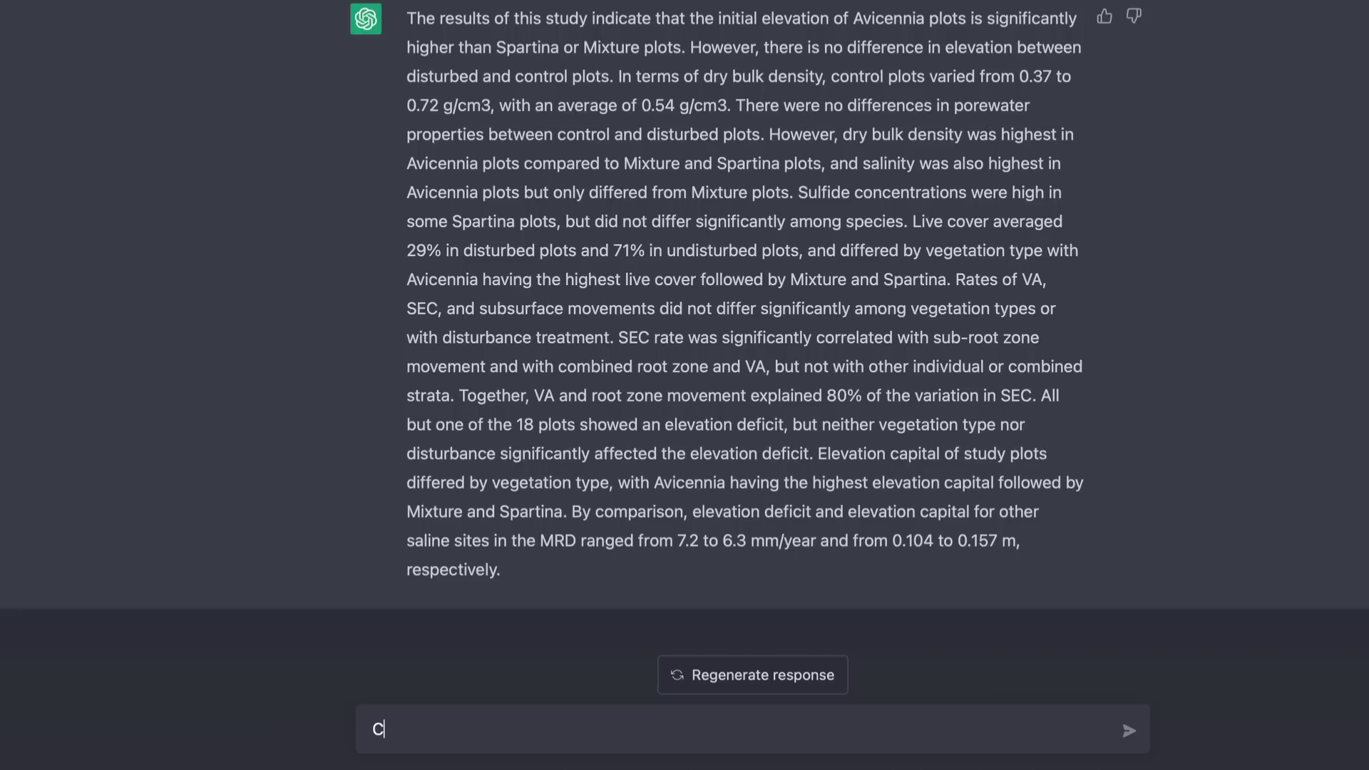
{"action": "type", "text": "an you compare these"}
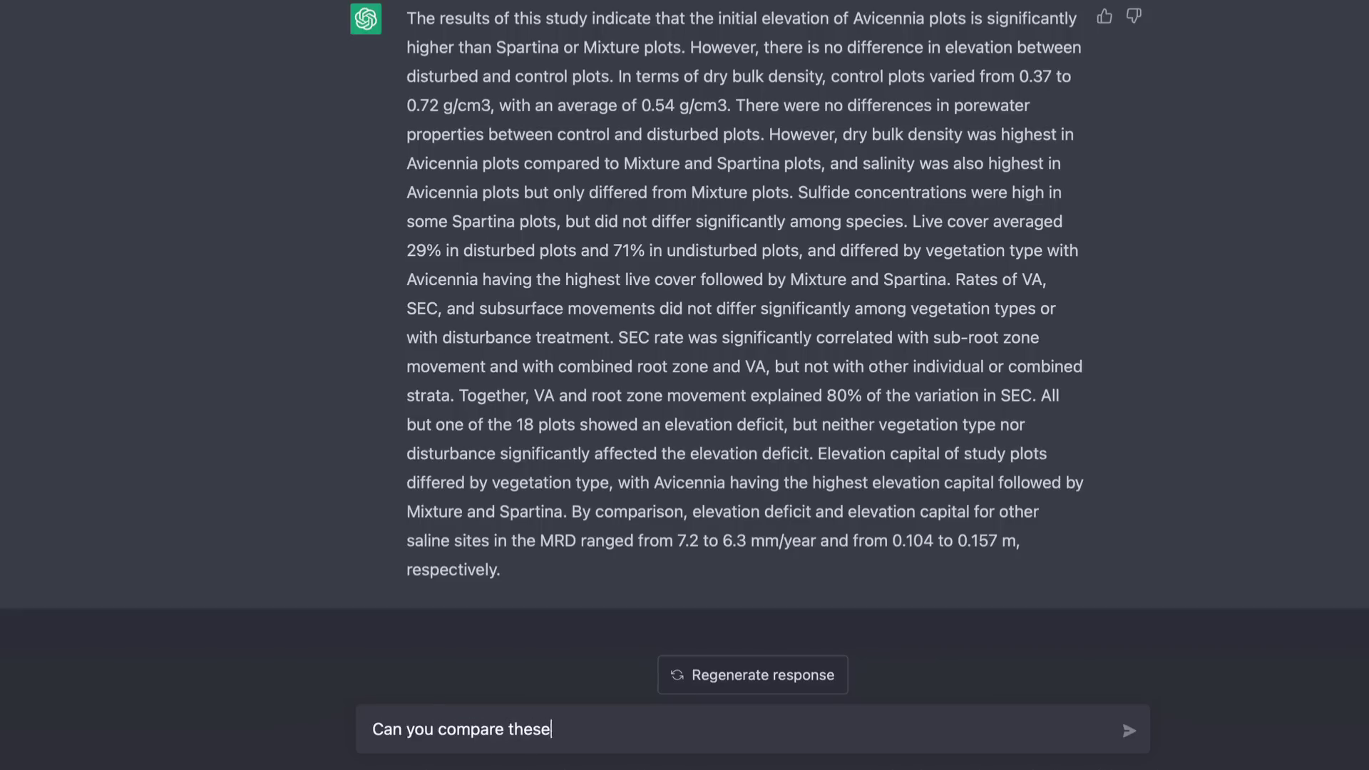
{"action": "type", "text": " results to previous"}
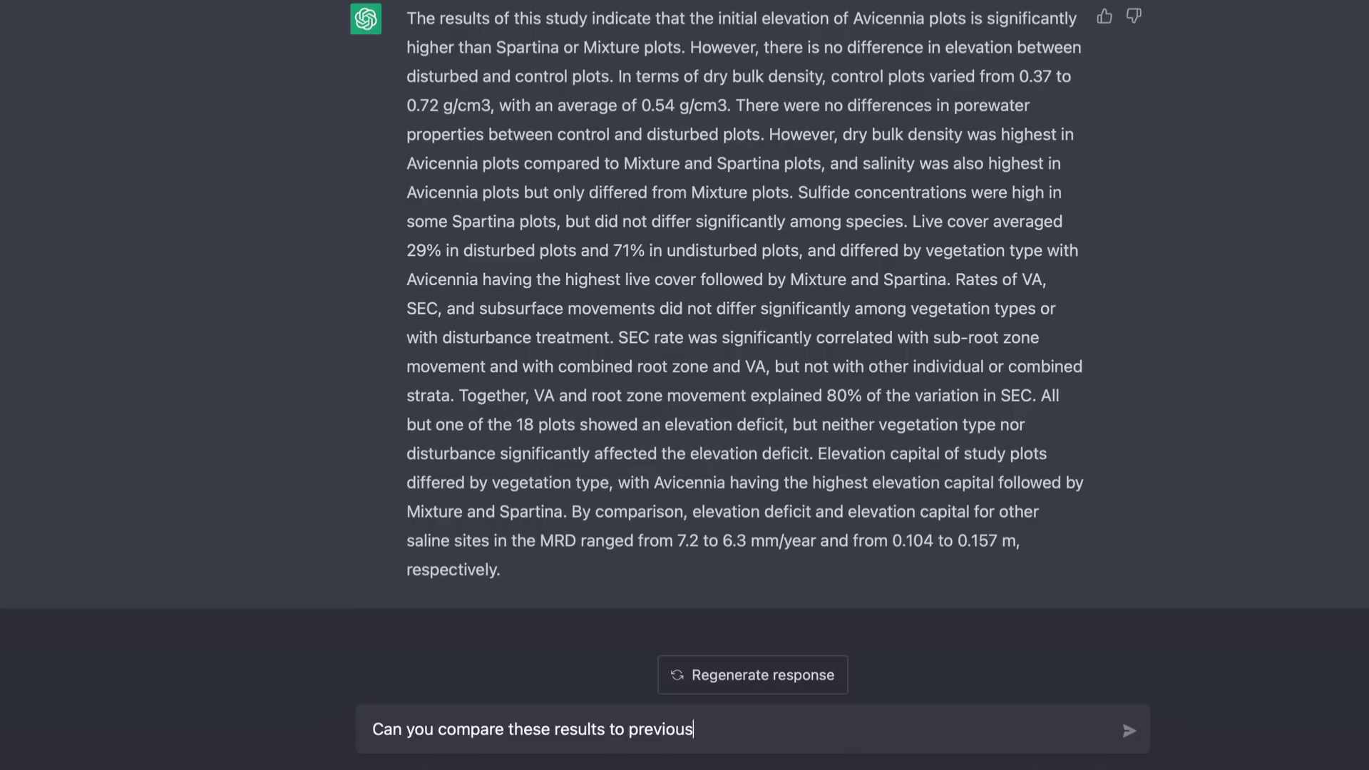
{"action": "type", "text": " work by other scientists?"}
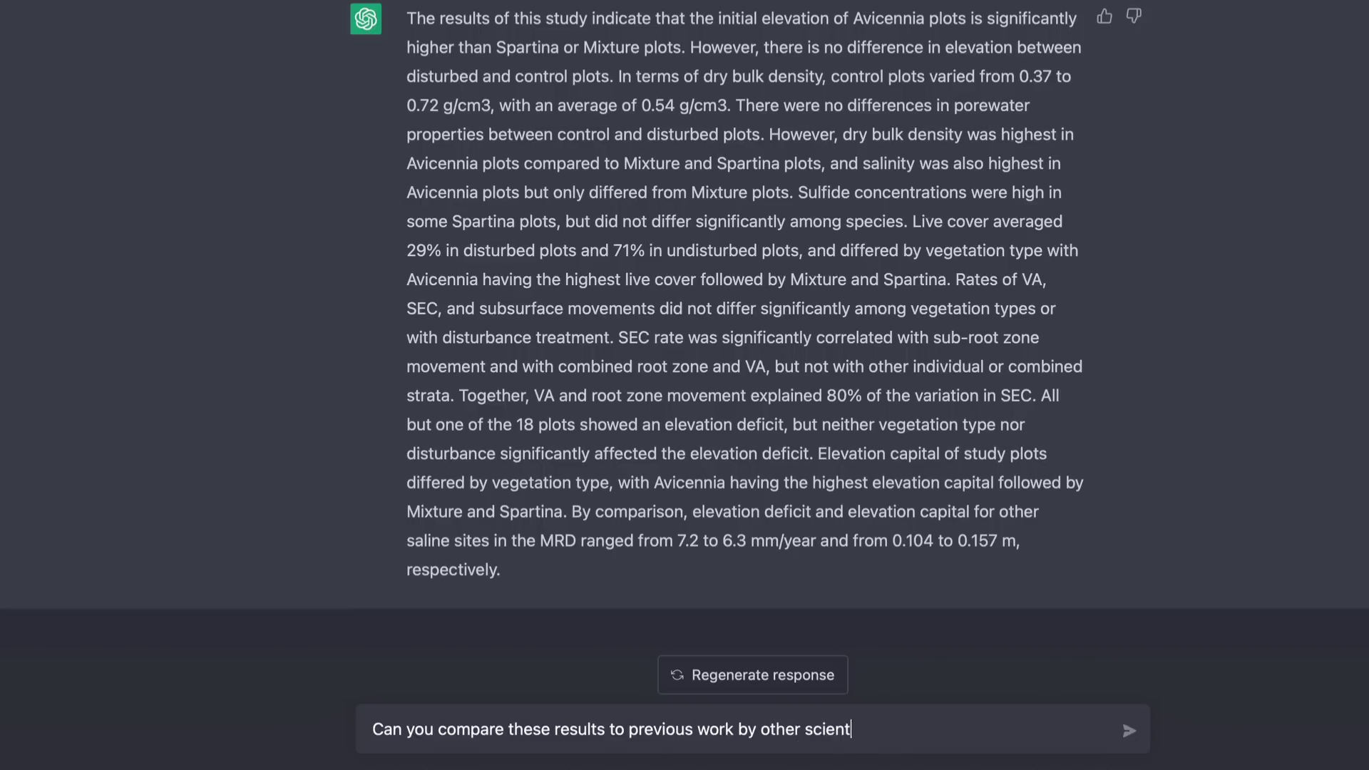
{"action": "key", "text": "Return"}
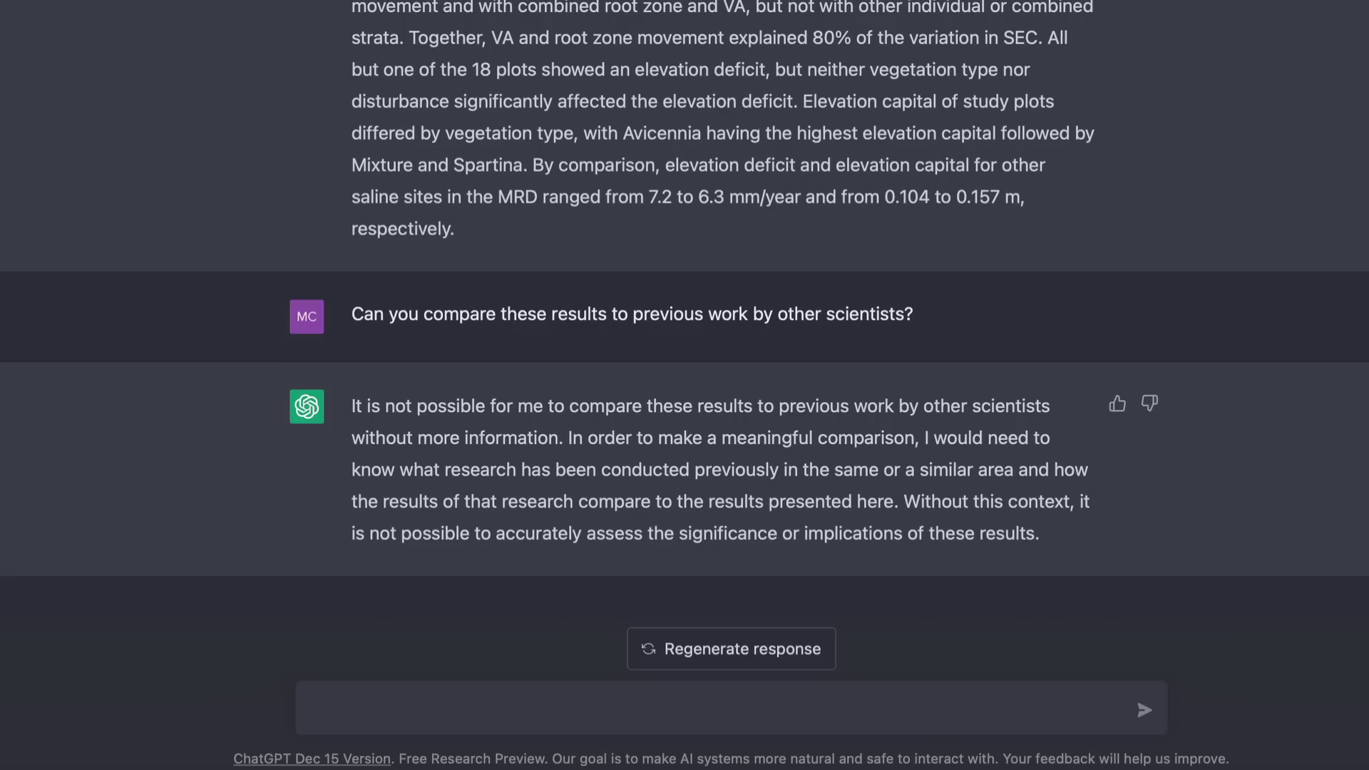
Step: Ask whether these results can be compared to those reported in 2009 by the two cited authors
{"action": "type", "text": "Can you com"}
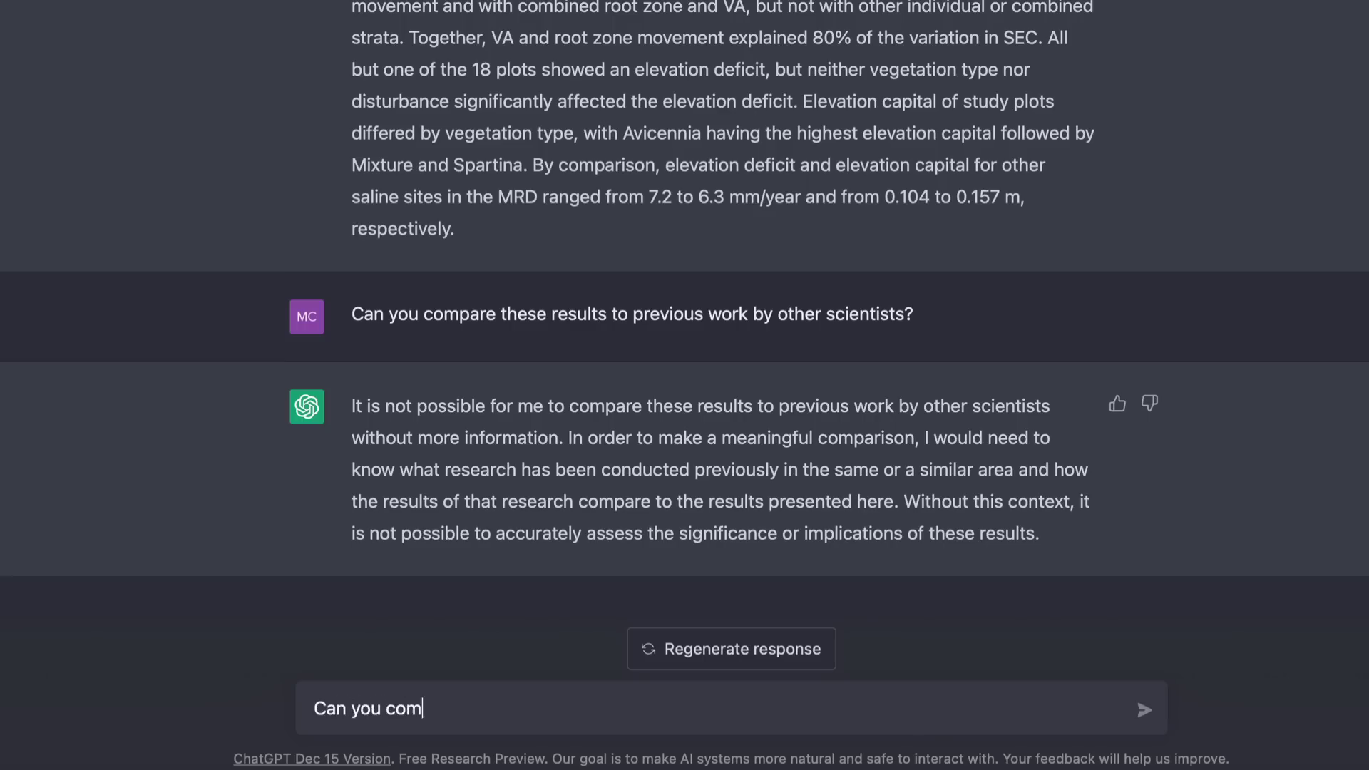
{"action": "type", "text": "pare these results to h"}
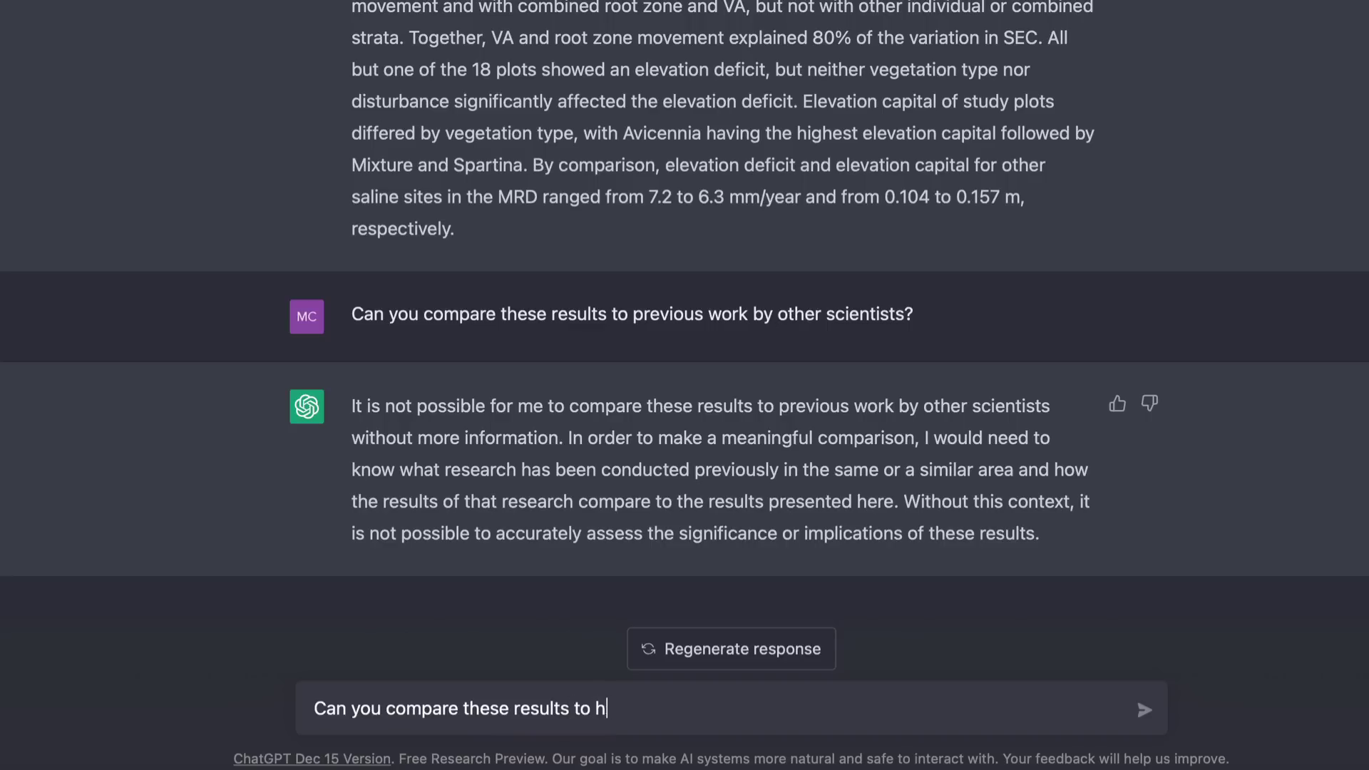
{"action": "key", "text": "BackSpace"}
{"action": "type", "text": "those repor"}
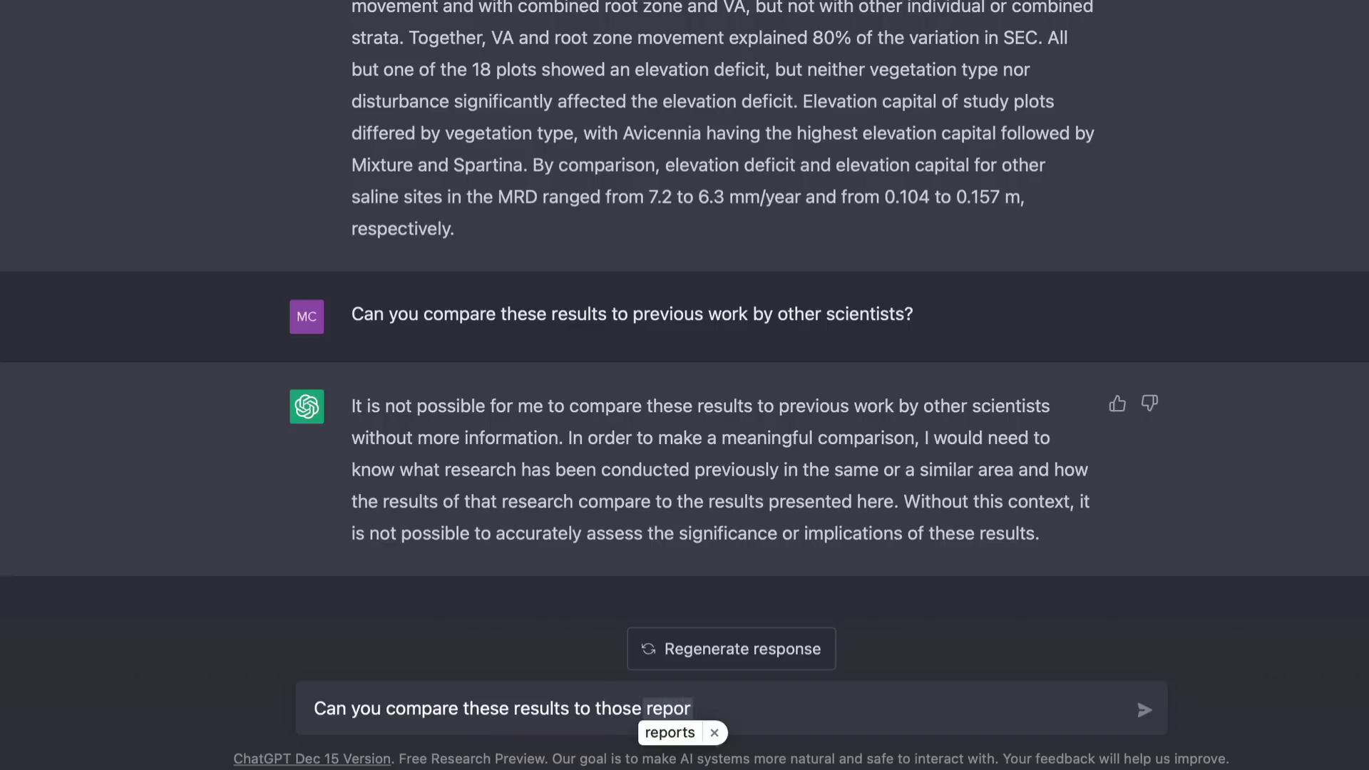
{"action": "type", "text": "ted by Perry a"}
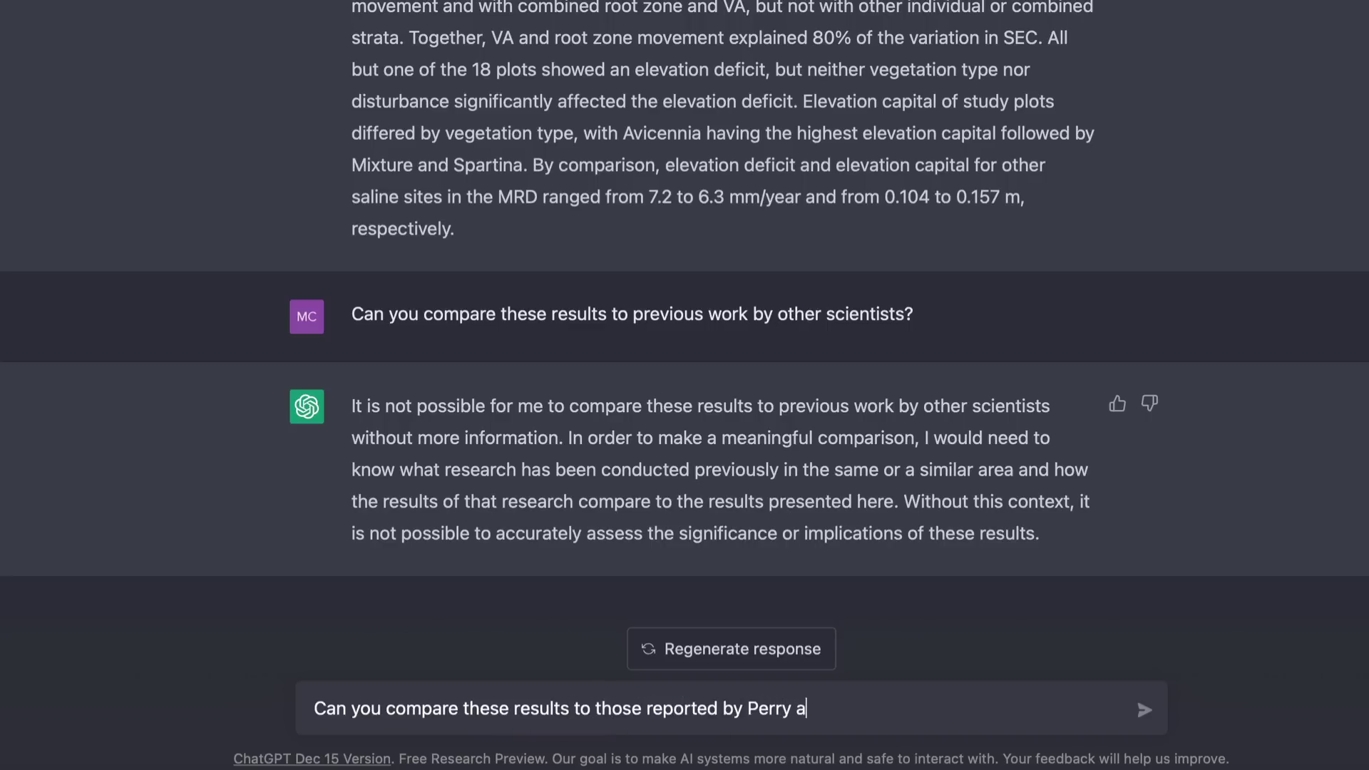
{"action": "type", "text": "nd Mendelssohn in 2009"}
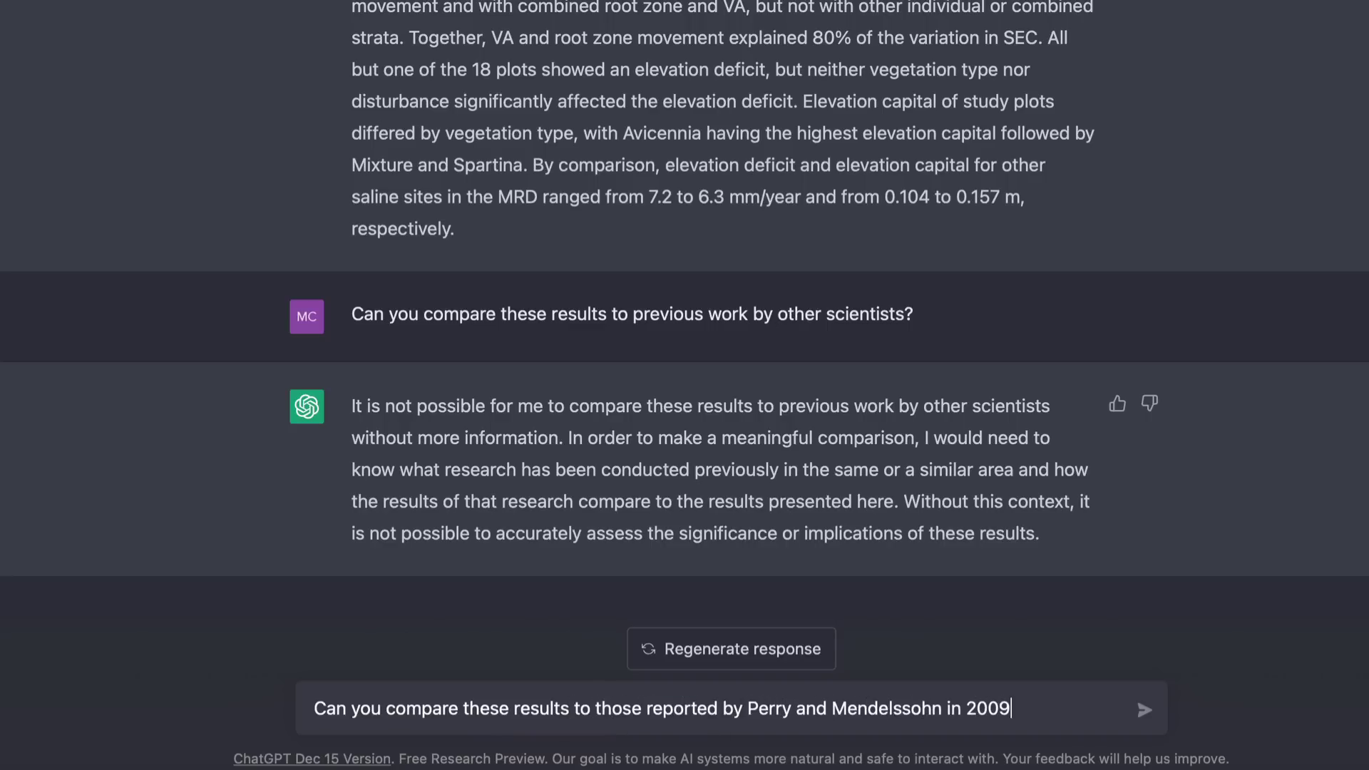
{"action": "key", "text": "Return"}
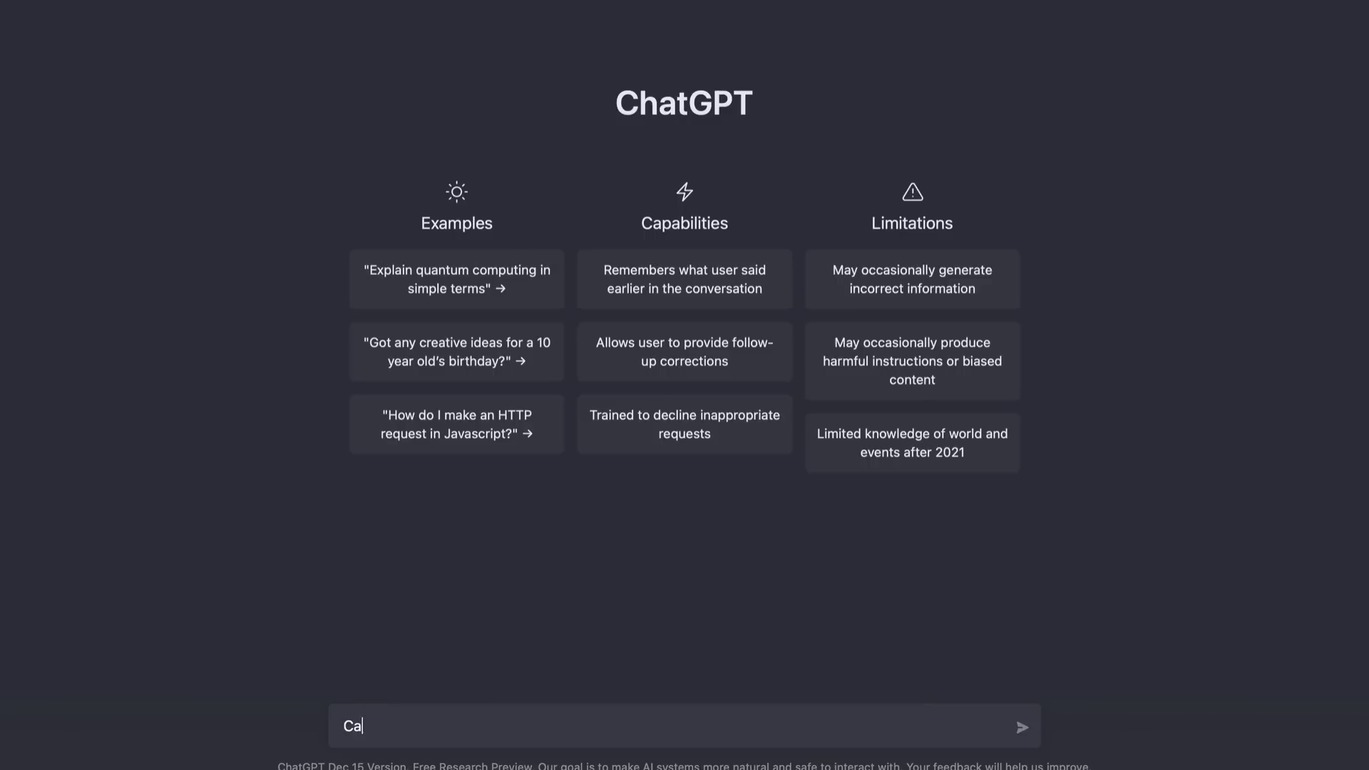
Step: In a new chat, ask "Can you improve this passage, using active voice:" followed by the passage on three mangrove species treated with freshwater or saltwater
{"action": "type", "text": "n you improv"}
{"action": "type", "text": "e this p"}
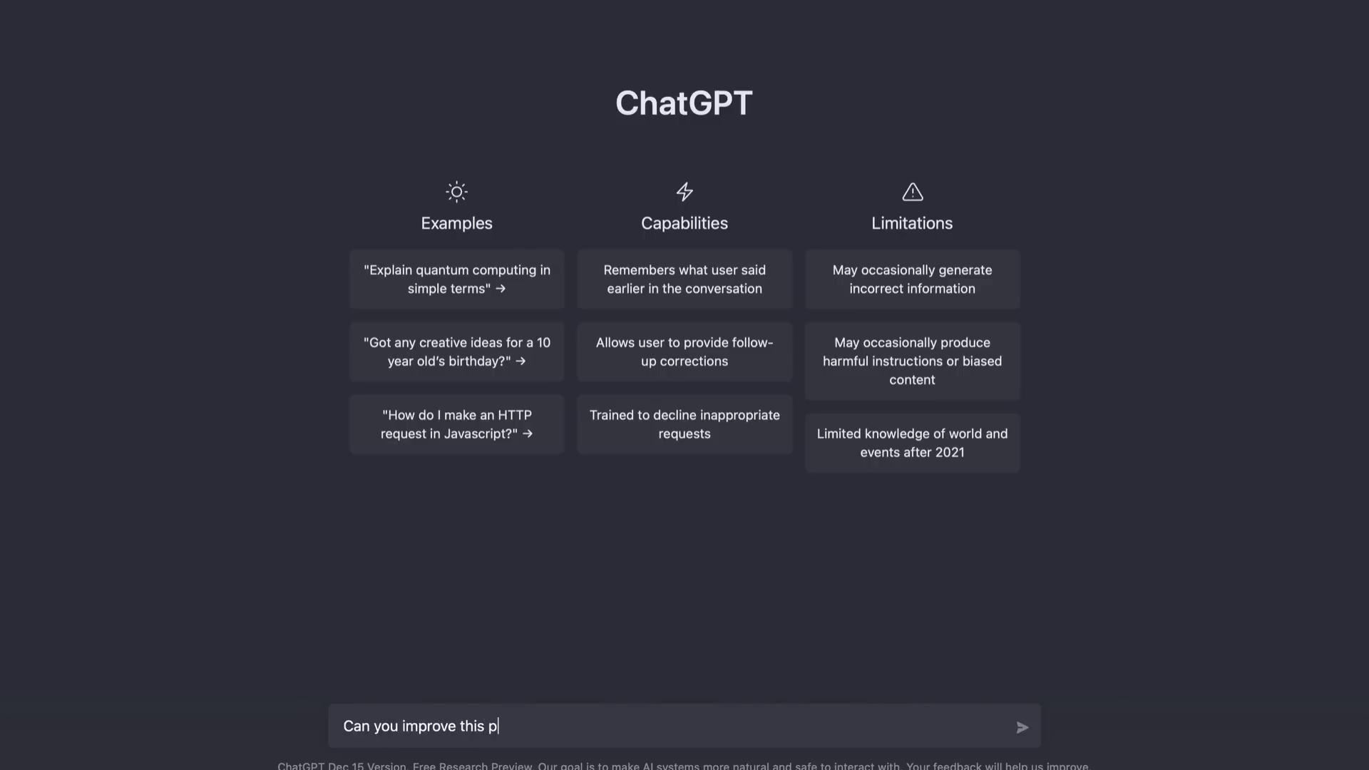
{"action": "type", "text": "assage, using active voice:"}
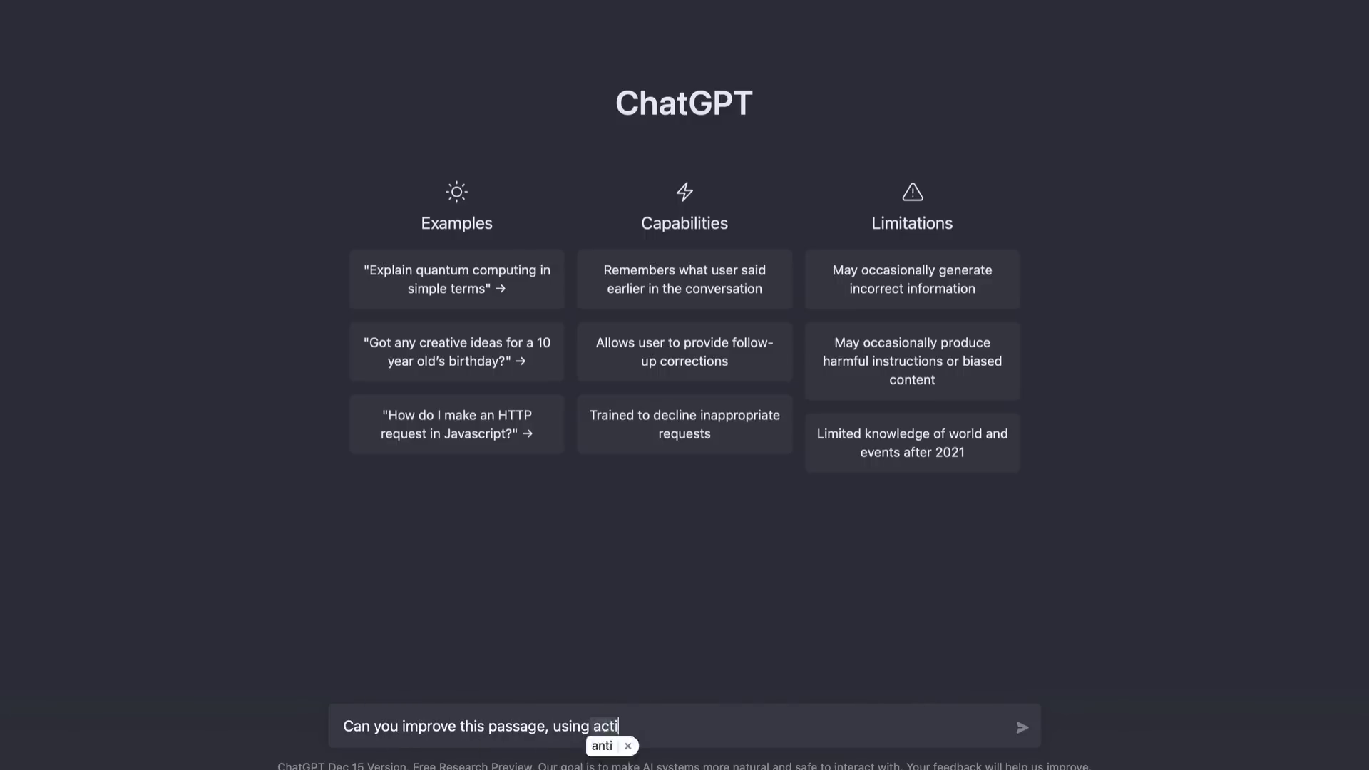
{"action": "type", "text": "Three mangrove species were subjected to treatment with freshwater or saltwater. Leaf number was negatively affected by salinity, but some species were more affected than others. This result was found in both greenhouse and field experiments."}
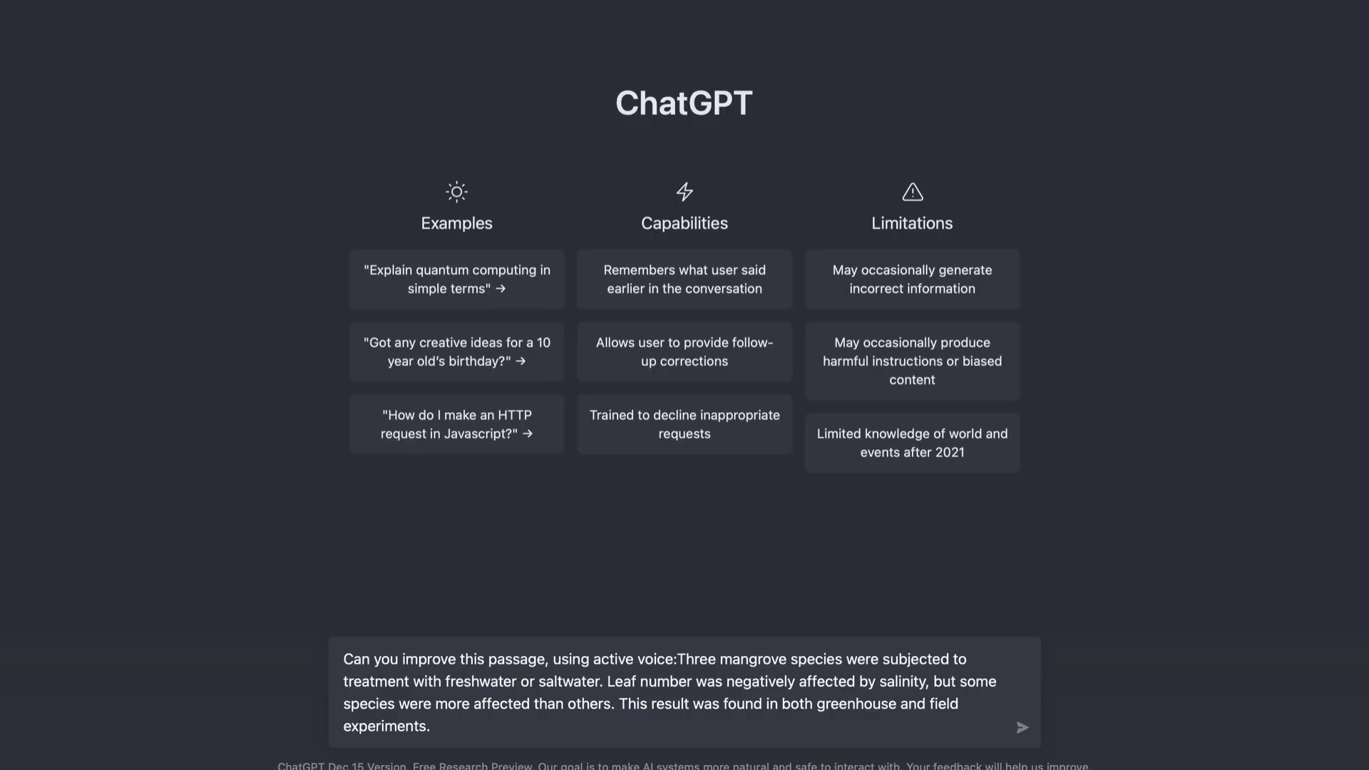
{"action": "key", "text": "Return"}
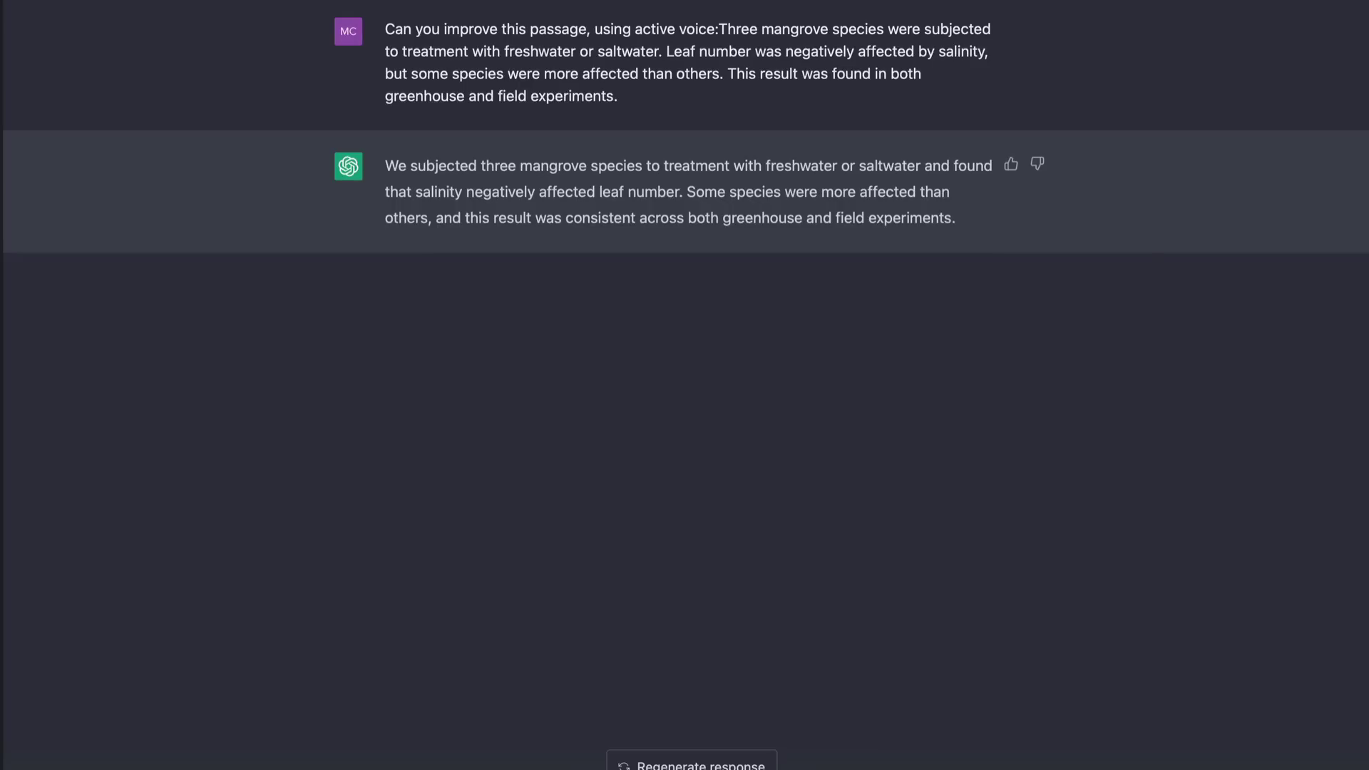
Step: Ask "Can you improve this passage:" followed by the passage describing nitrogen concentration from January to December
{"action": "type", "text": "Can"}
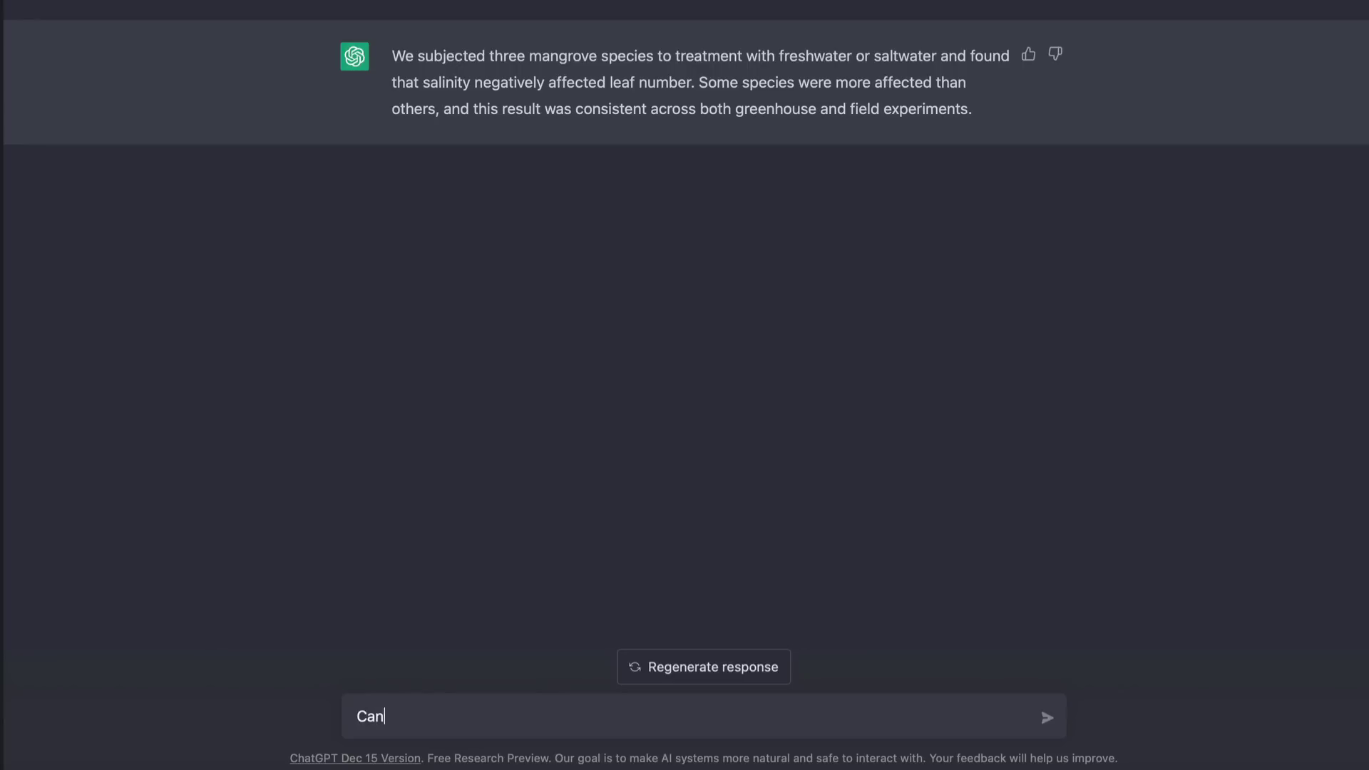
{"action": "type", "text": " you improve this passage:"}
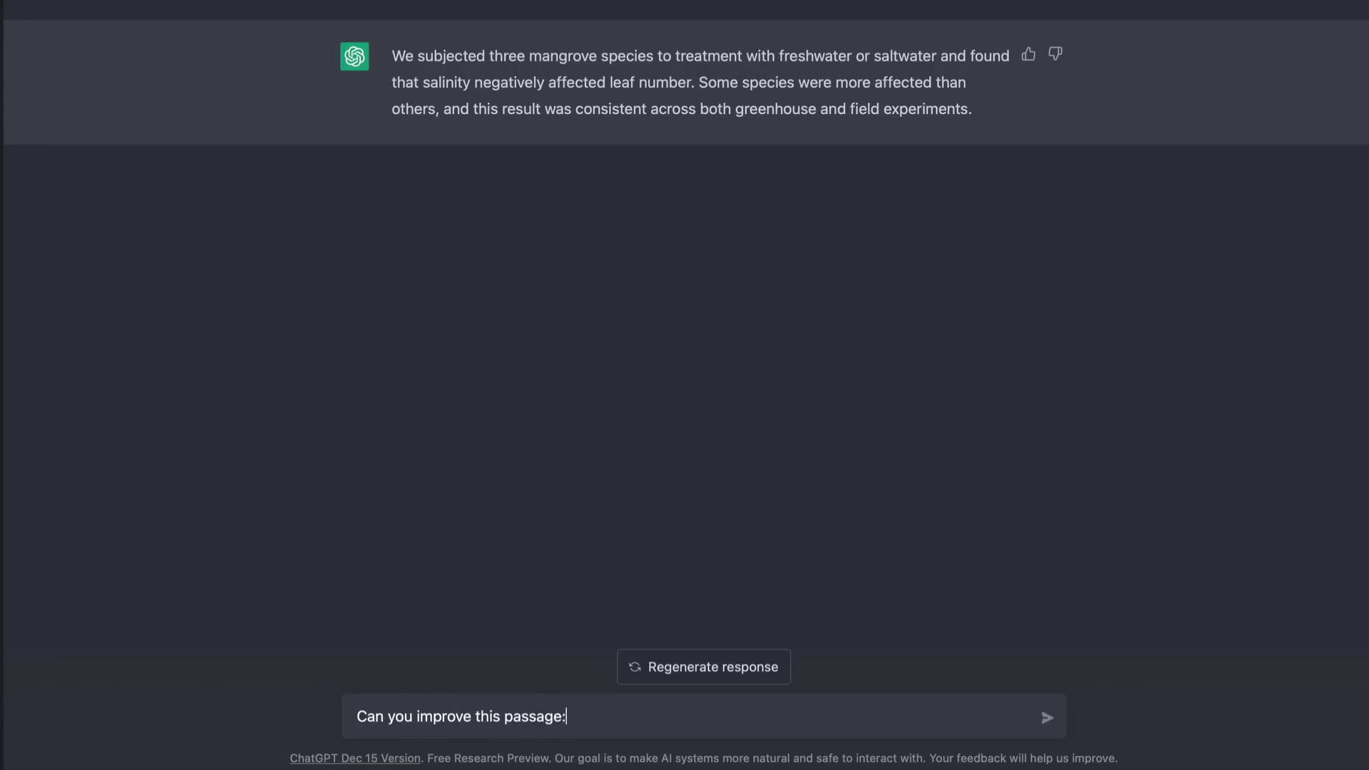
{"action": "type", "text": "The nitrogen concentration was high in January, a bit lower in February, even lower in March, and reached the lowest point in mid-July, after which the concentration increased from August to December."}
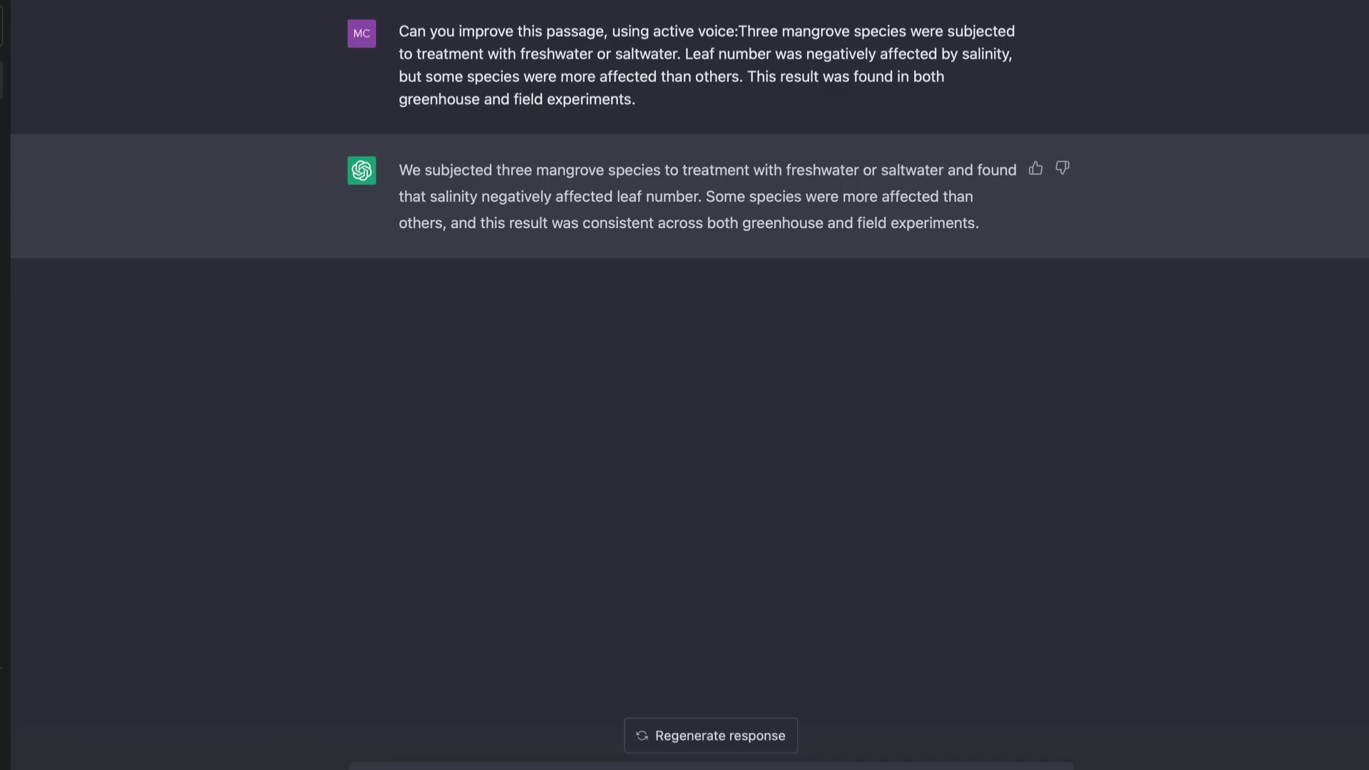
{"action": "key", "text": "Return"}
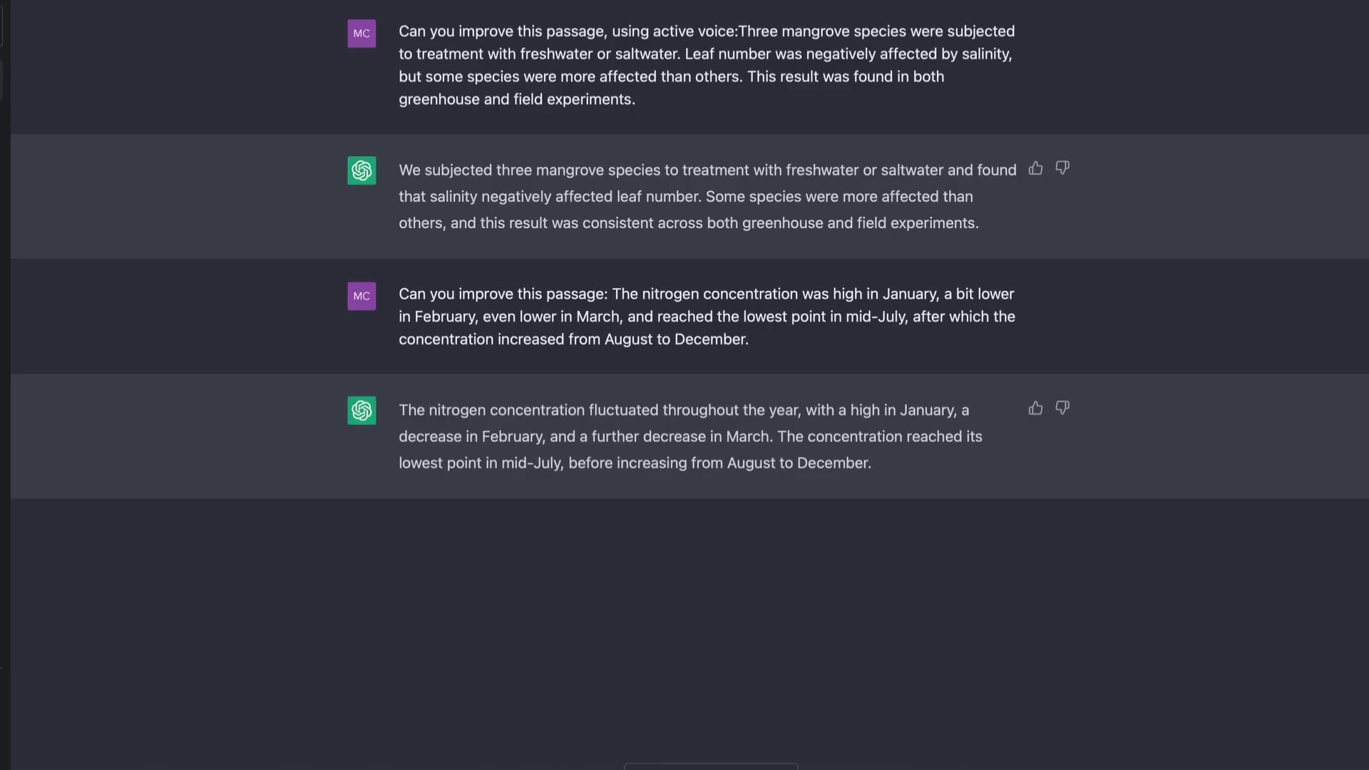
Step: Request a shorter rewrite of the nitrogen passage by asking "Can you be more concise with fewer monthly details?"
{"action": "type", "text": "Can you be mor"}
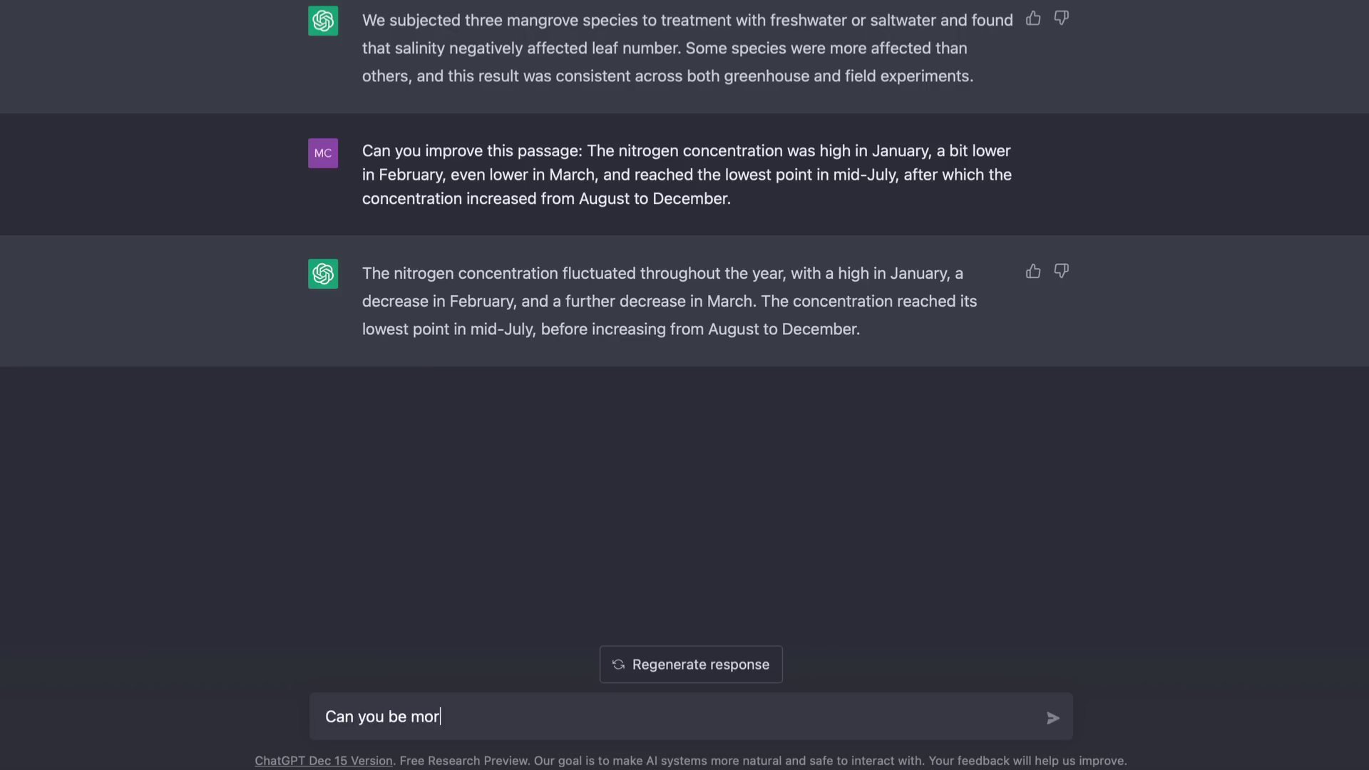
{"action": "type", "text": "e concise with fewer mon"}
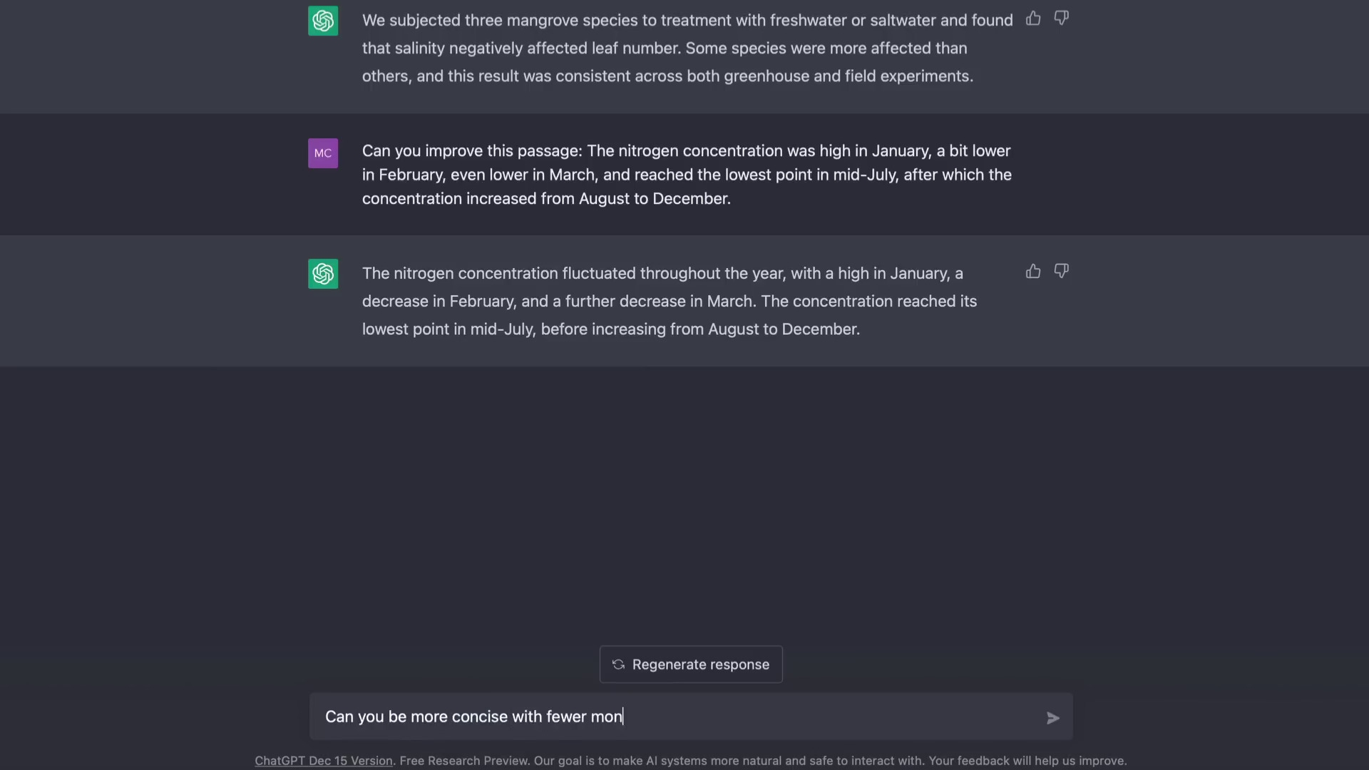
{"action": "type", "text": "thly details?"}
{"action": "key", "text": "Return"}
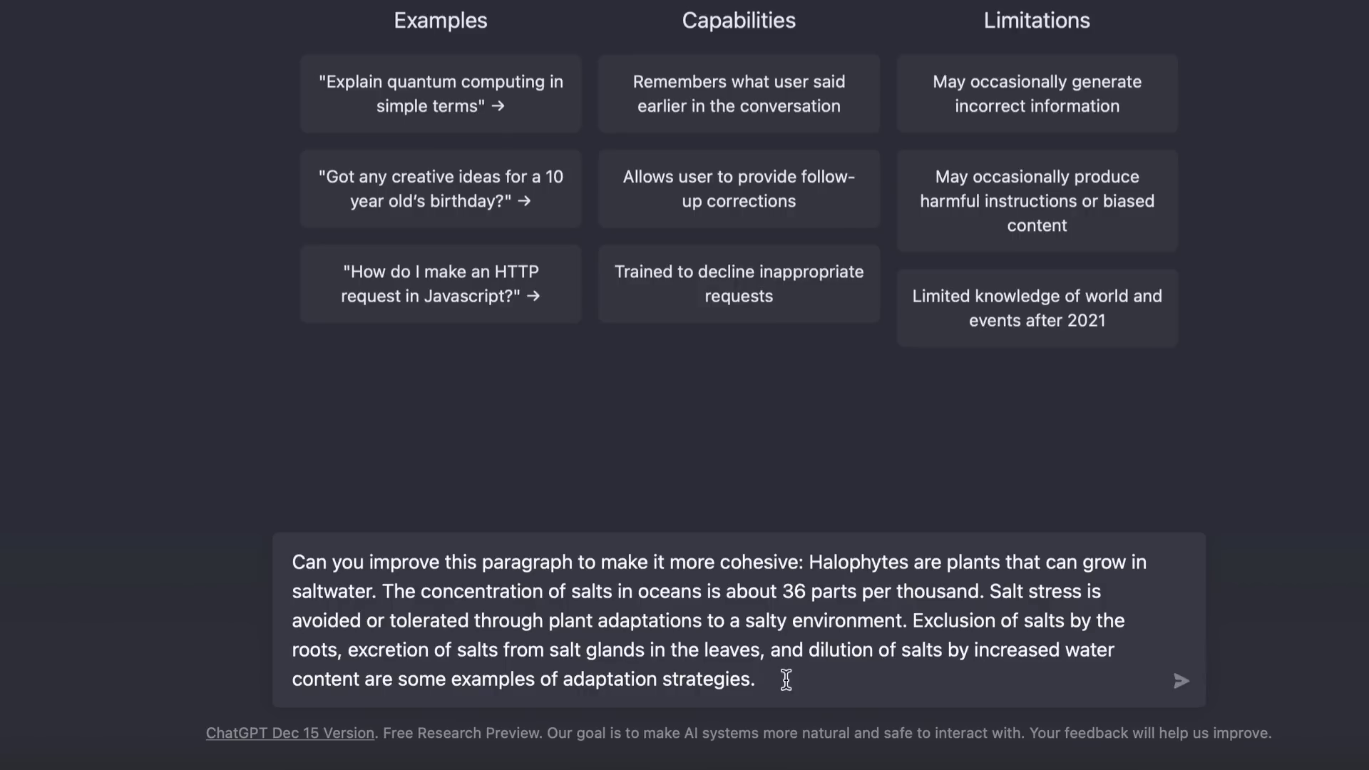
Step: Submit the request to improve the paragraph about halophytes and salt stress to make it more cohesive
{"action": "key", "text": "Return"}
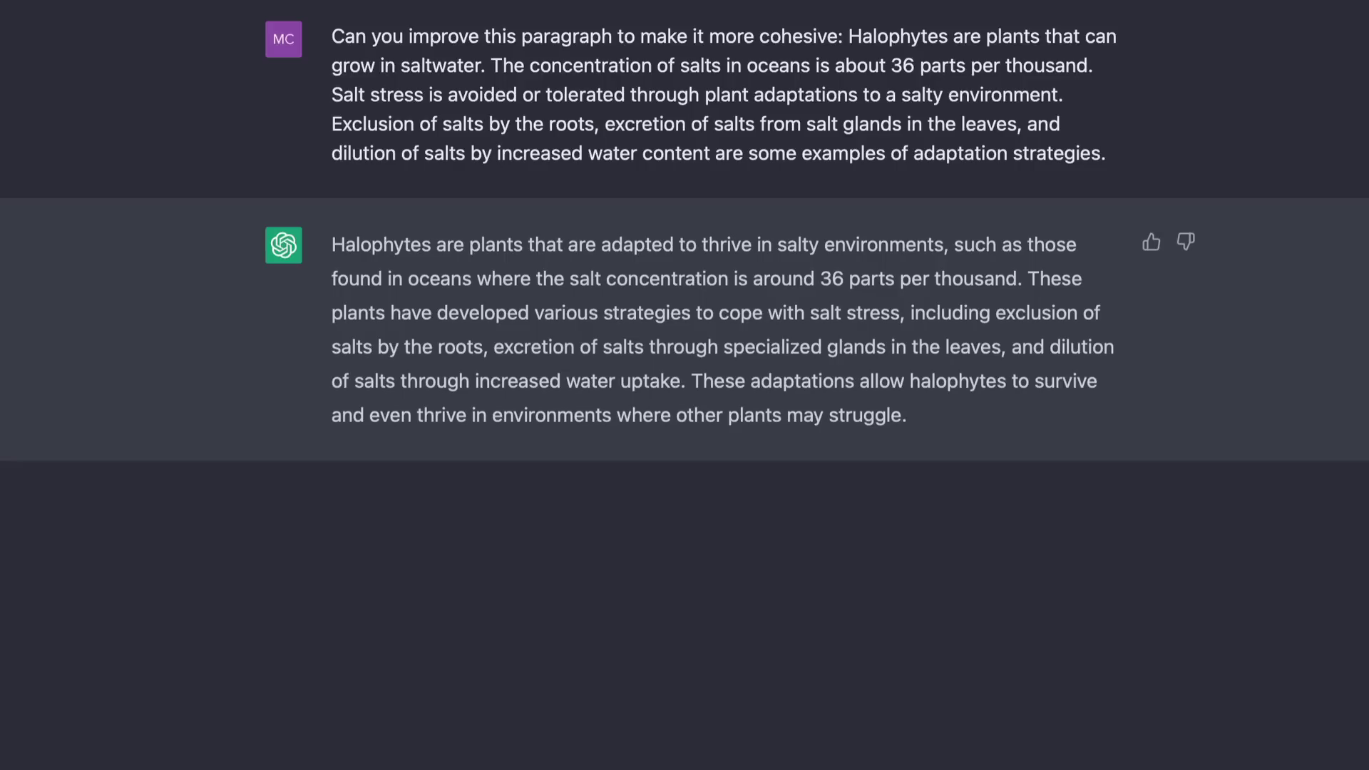
Step: In the chat comparing the wetland results with previous findings, ask "Can you suggest 3 directions for future research on this topic?"
{"action": "type", "text": "Can yo"}
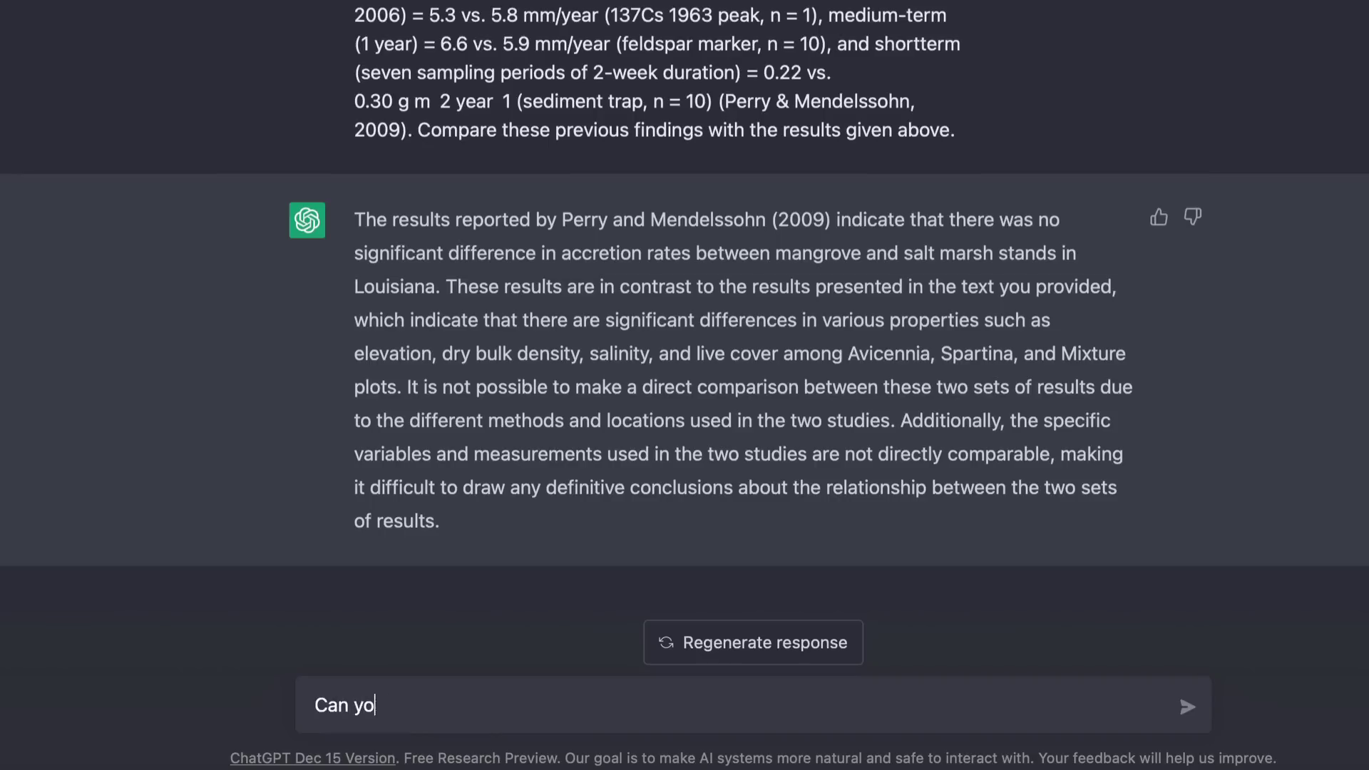
{"action": "type", "text": "u suggest 3 direc"}
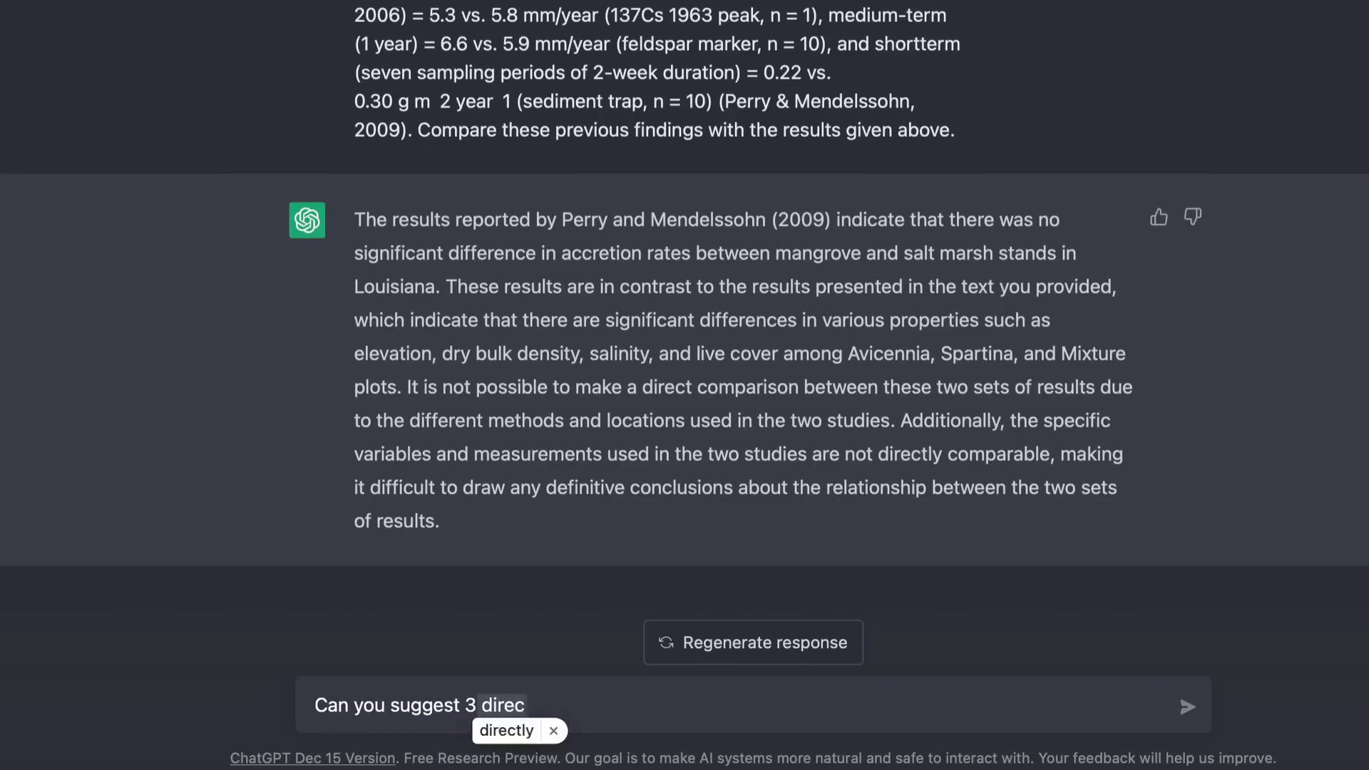
{"action": "type", "text": "tions for future research on this t"}
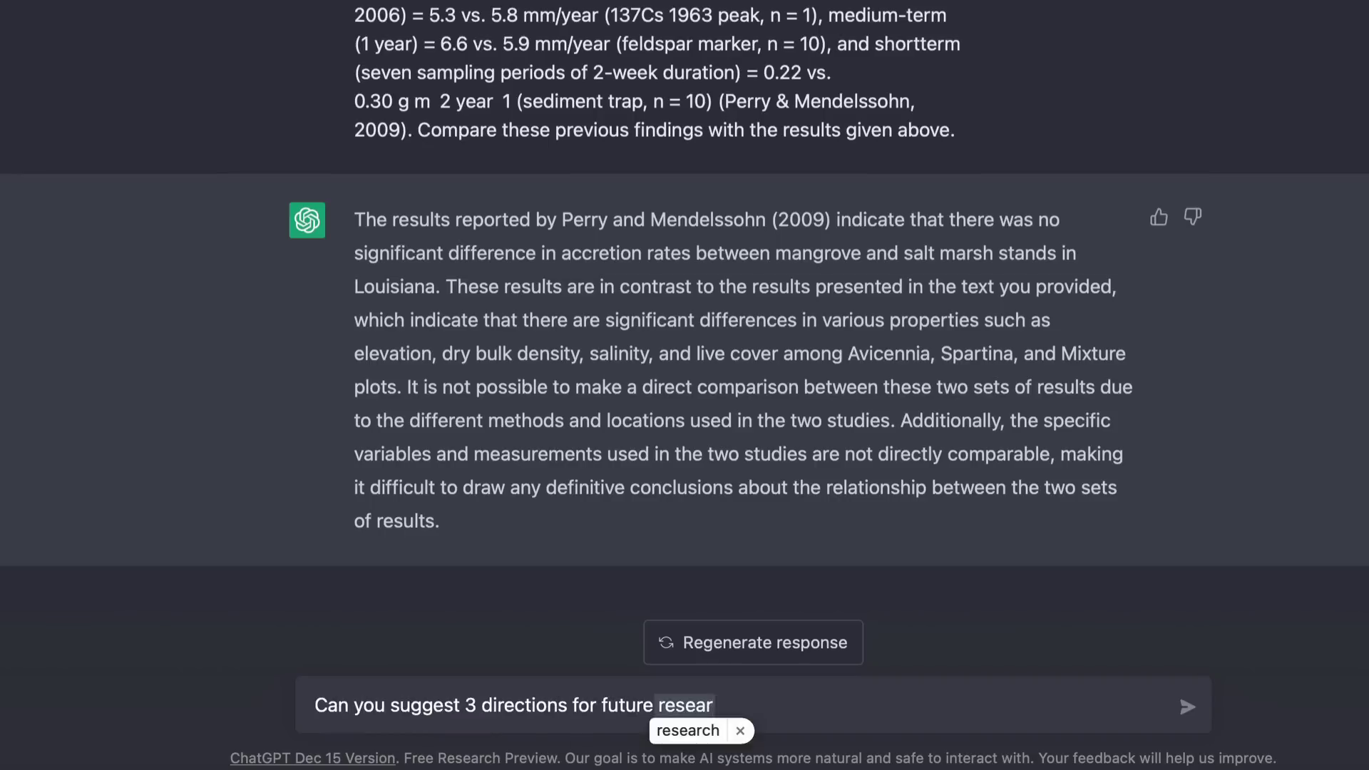
{"action": "type", "text": "opic?"}
{"action": "key", "text": "Return"}
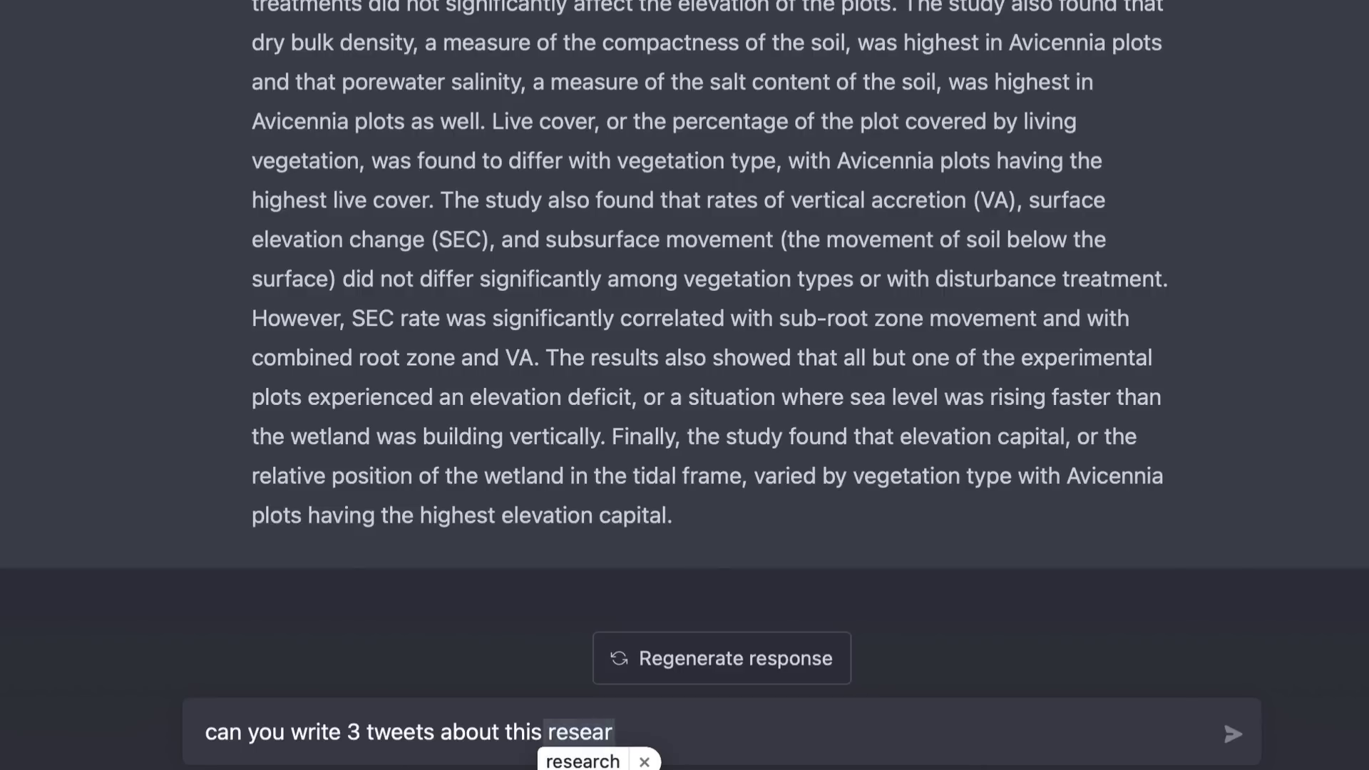
Step: Complete and send the question "can you write 3 tweets about this research?"
{"action": "type", "text": "c"}
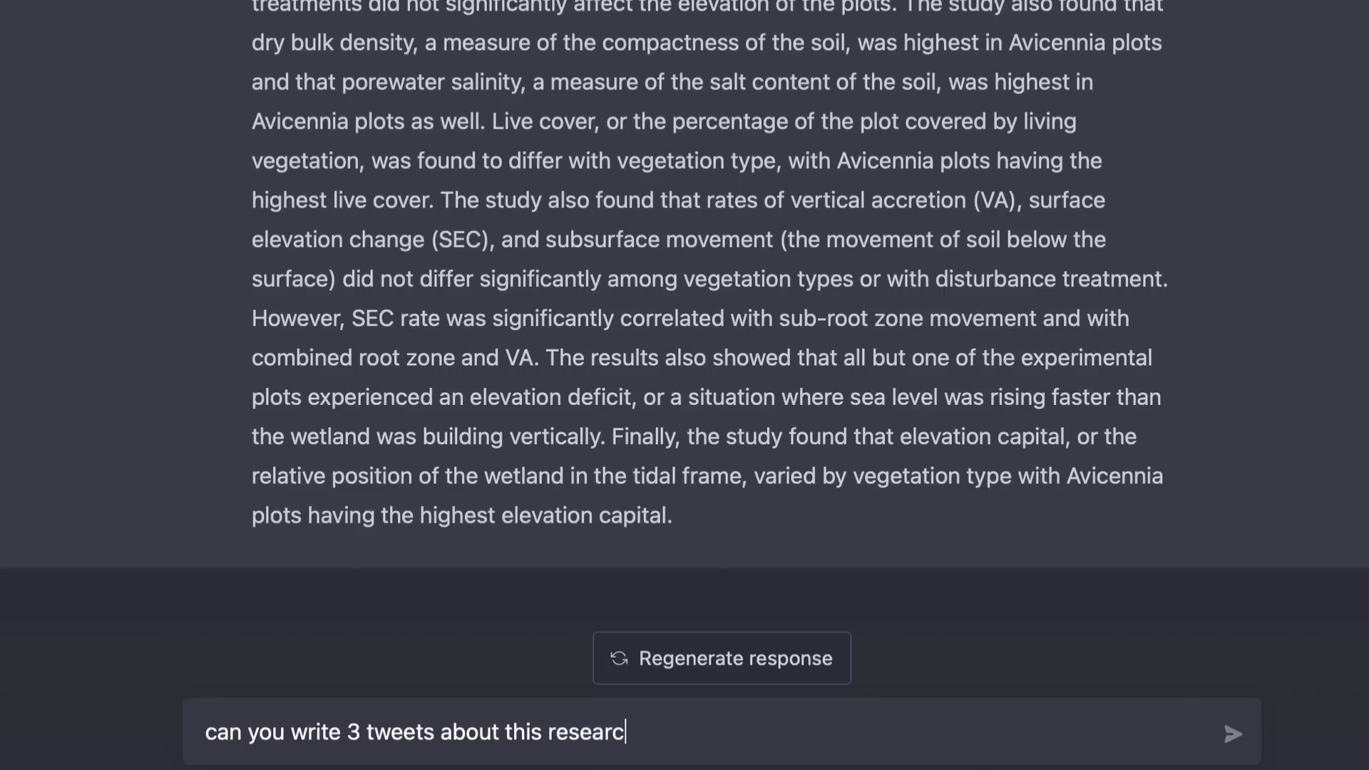
{"action": "type", "text": "h?"}
{"action": "key", "text": "Return"}
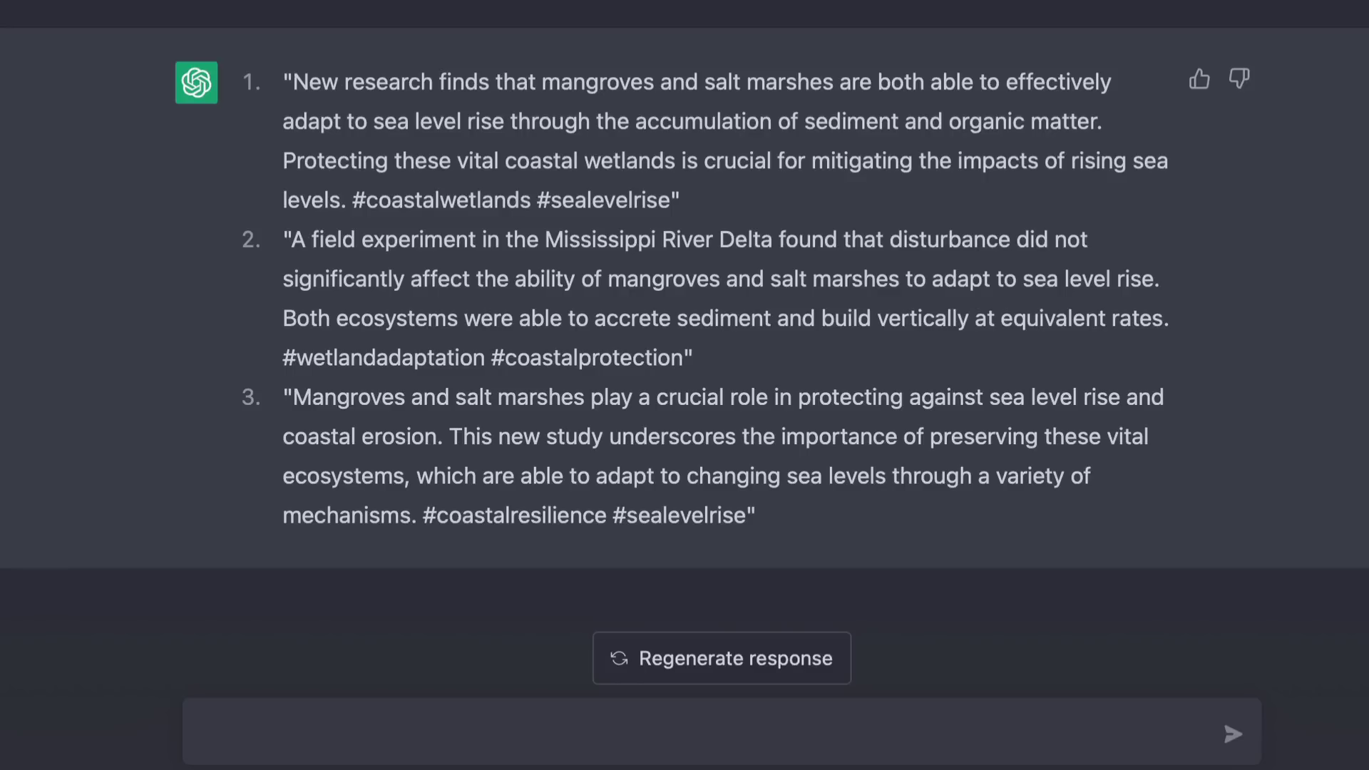
Step: Ask "can you explain this research to a 12 year old?"
{"action": "type", "text": "can you explain this rese"}
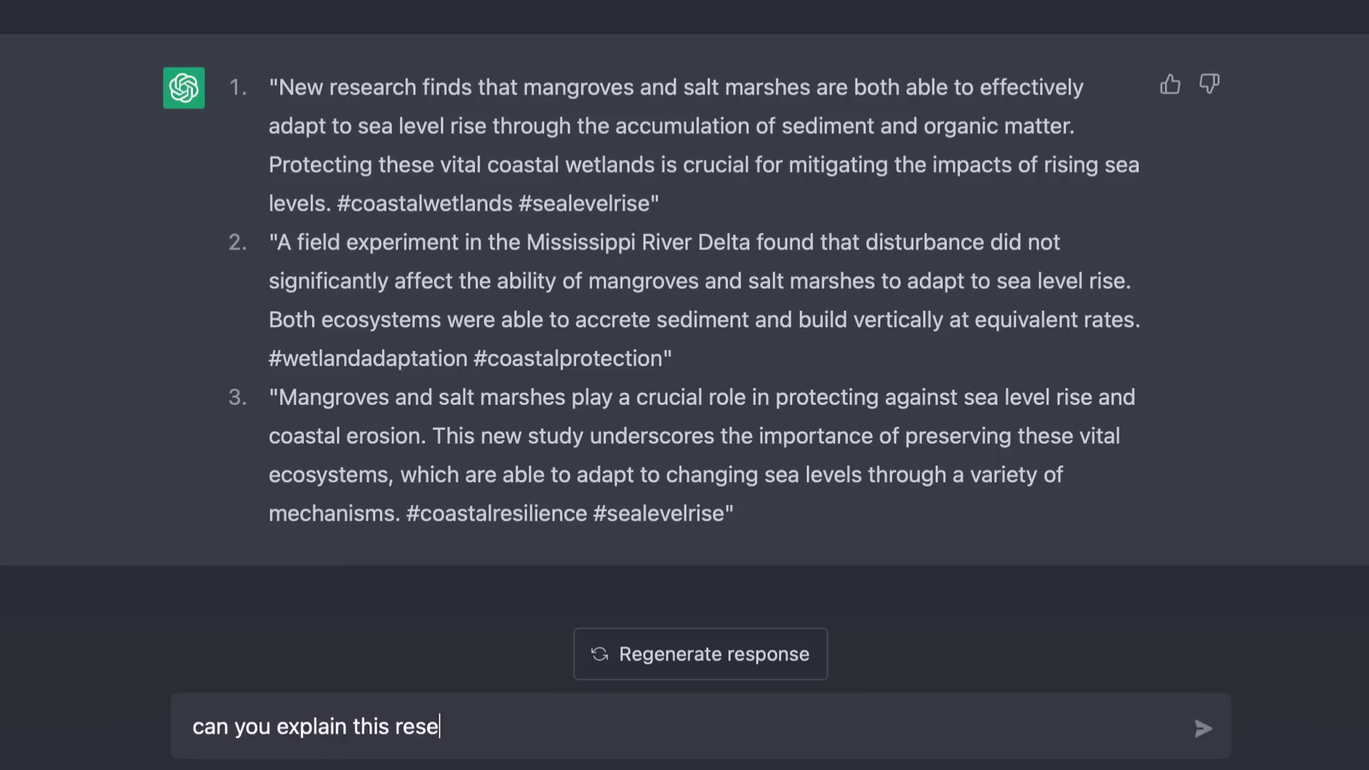
{"action": "type", "text": "arch to a"}
{"action": "type", "text": " 12 year old?"}
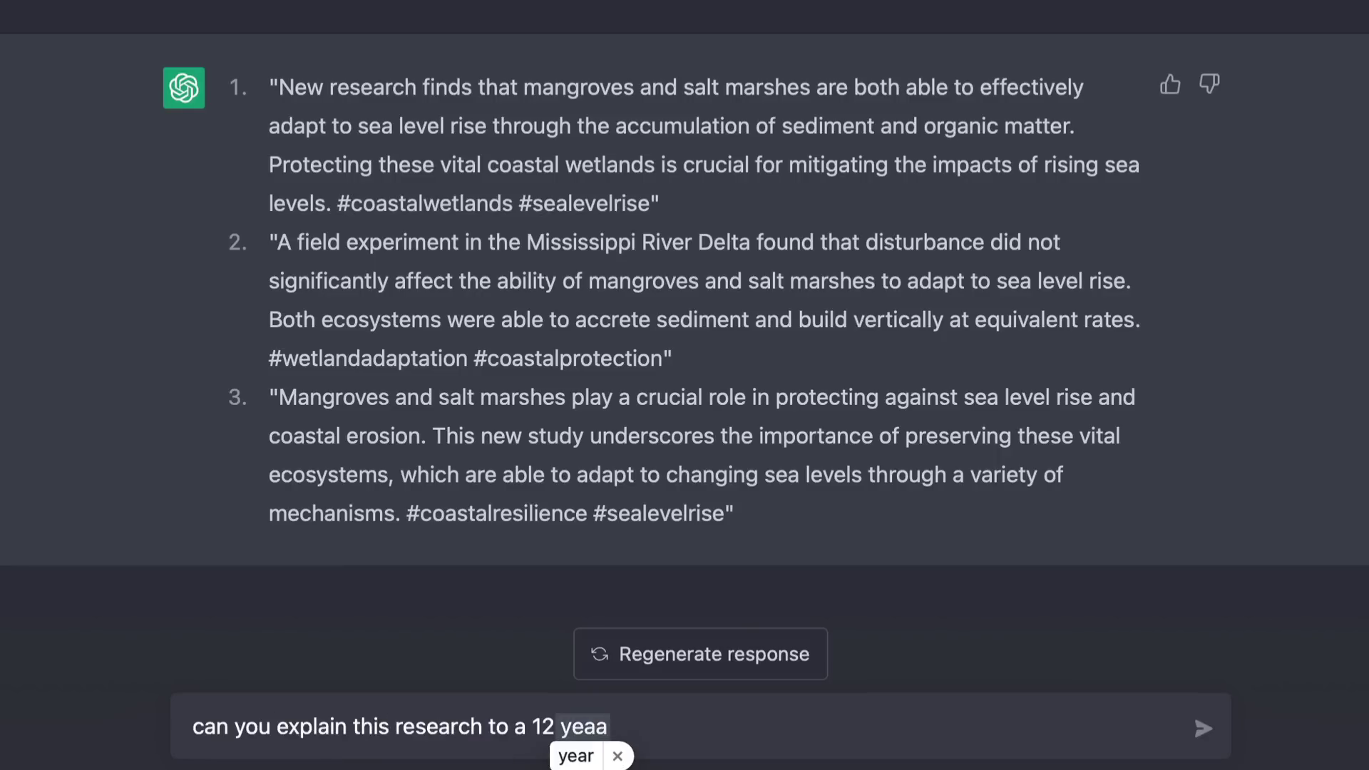
{"action": "key", "text": "Return"}
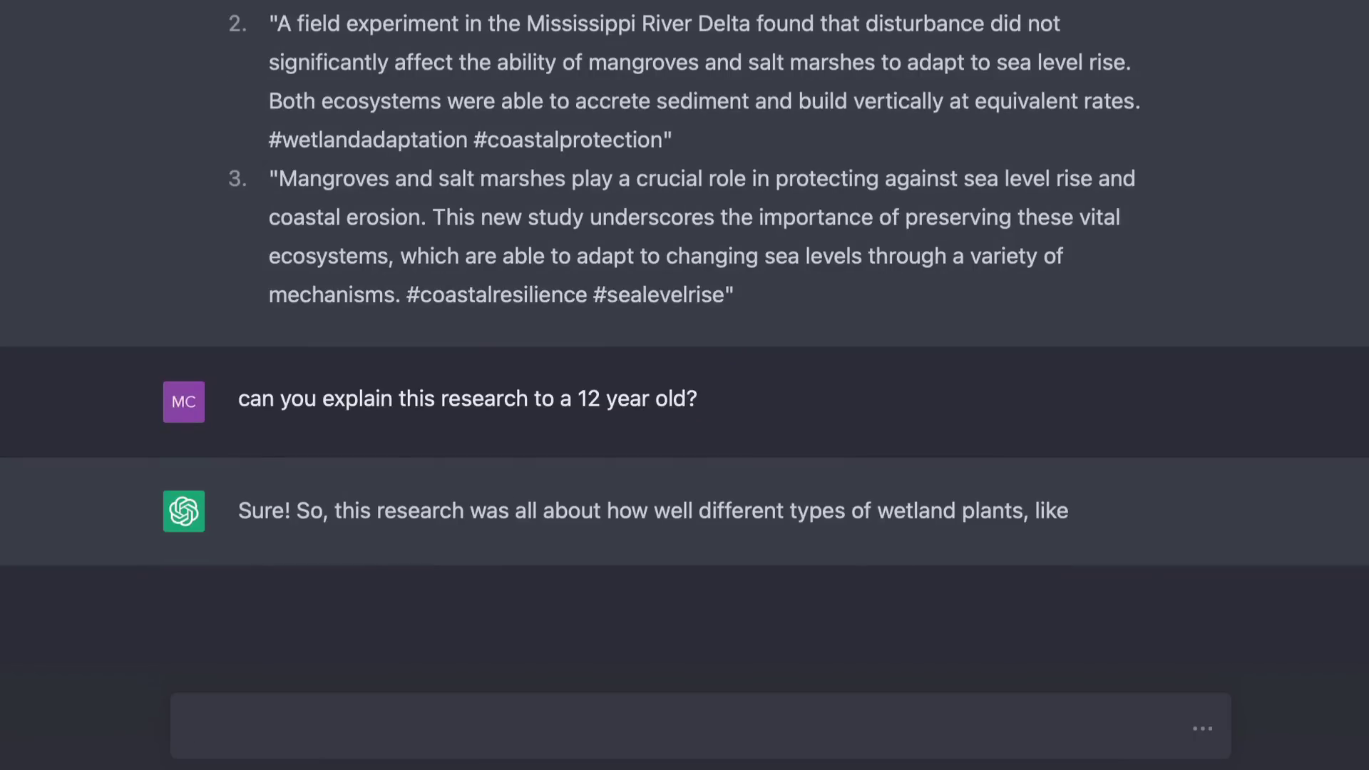